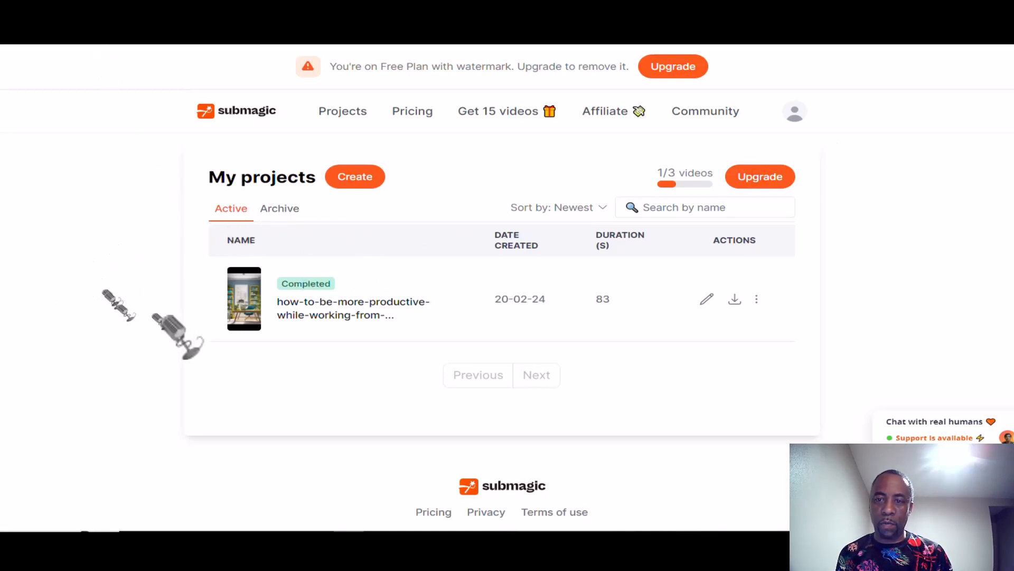
Create a new project and try to add the "first part masi" video from the folder of the same name.
click(350, 176)
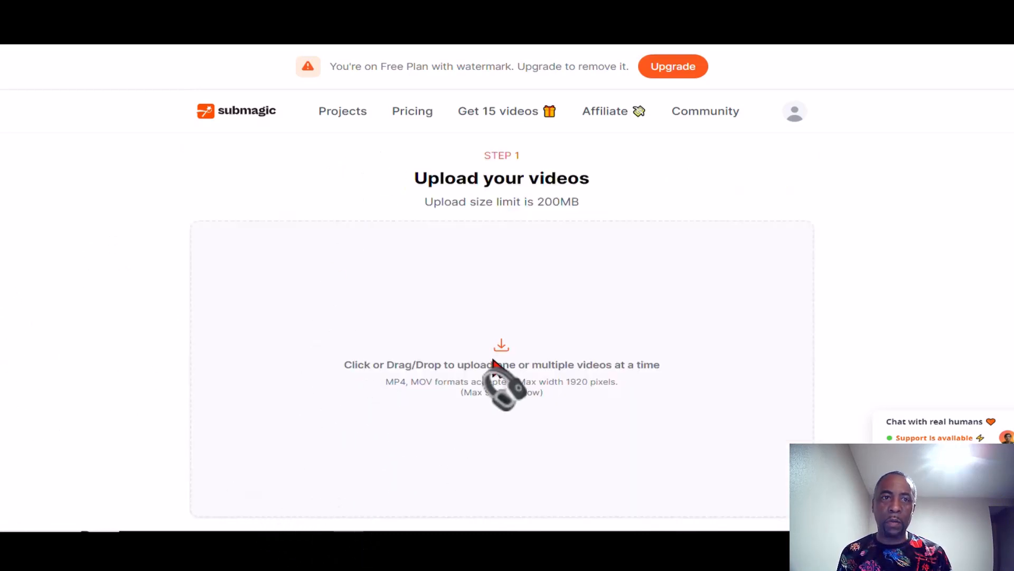
click(503, 385)
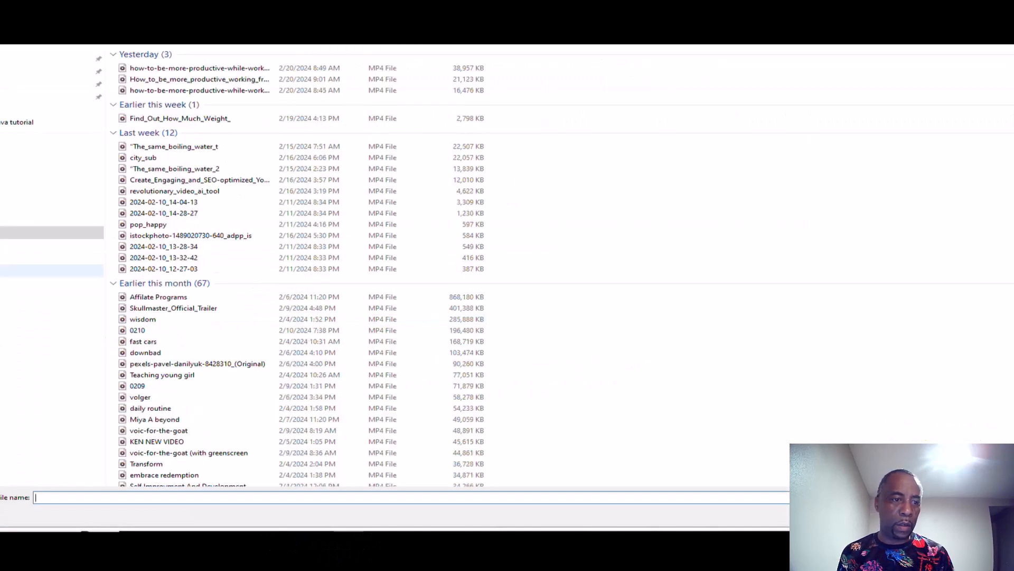
click(52, 270)
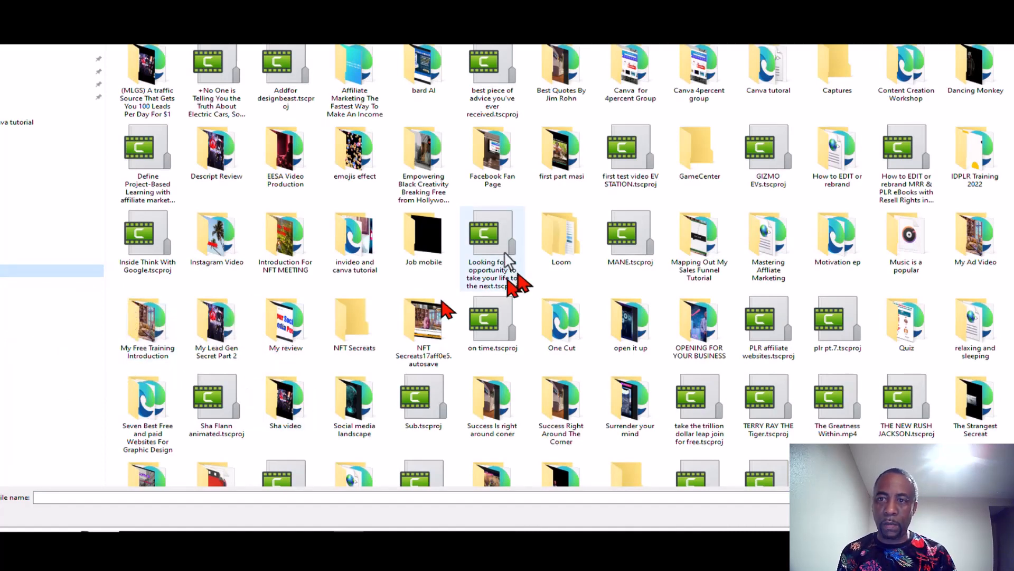
click(555, 140)
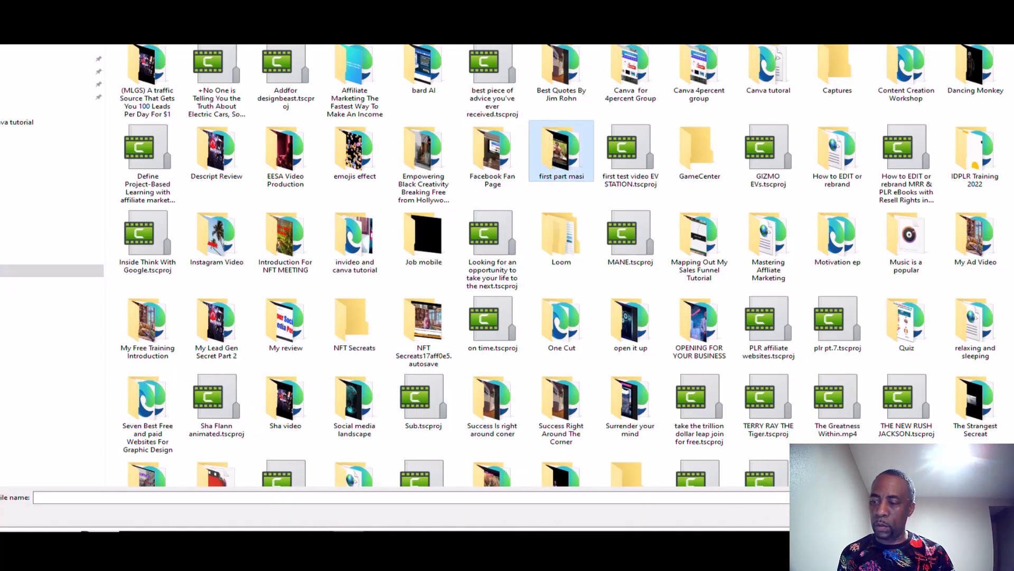
key(Return)
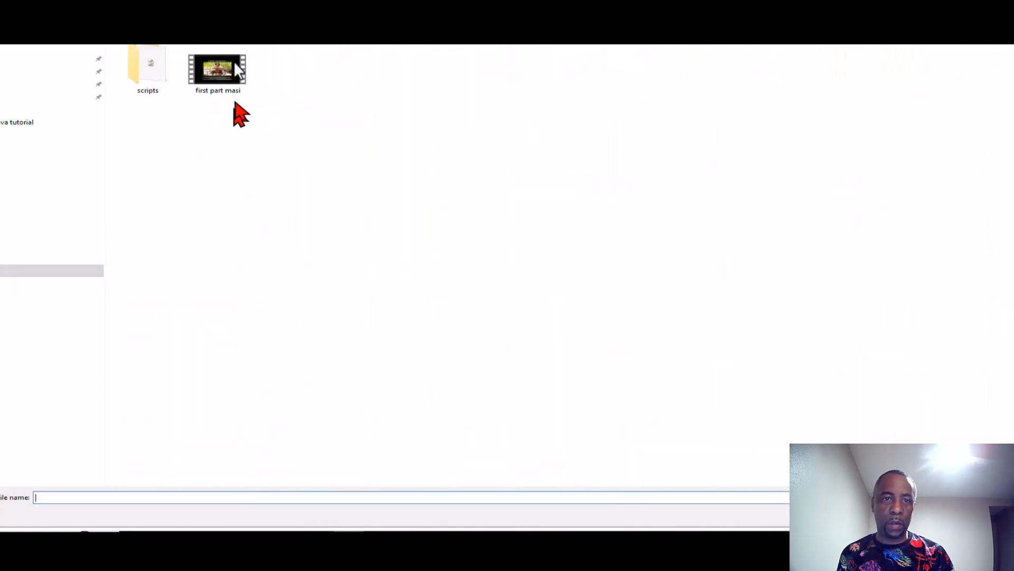
click(236, 65)
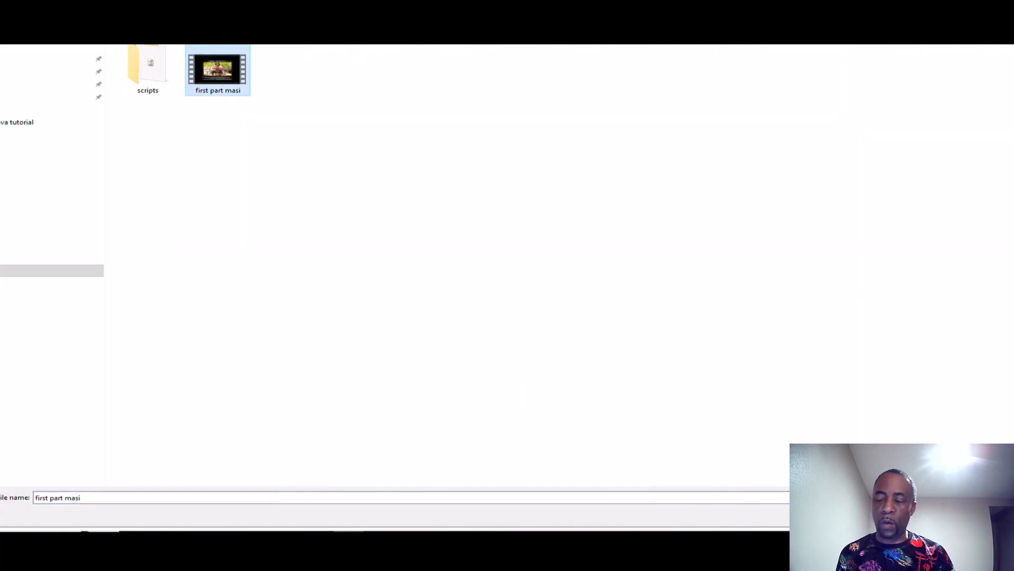
key(Return)
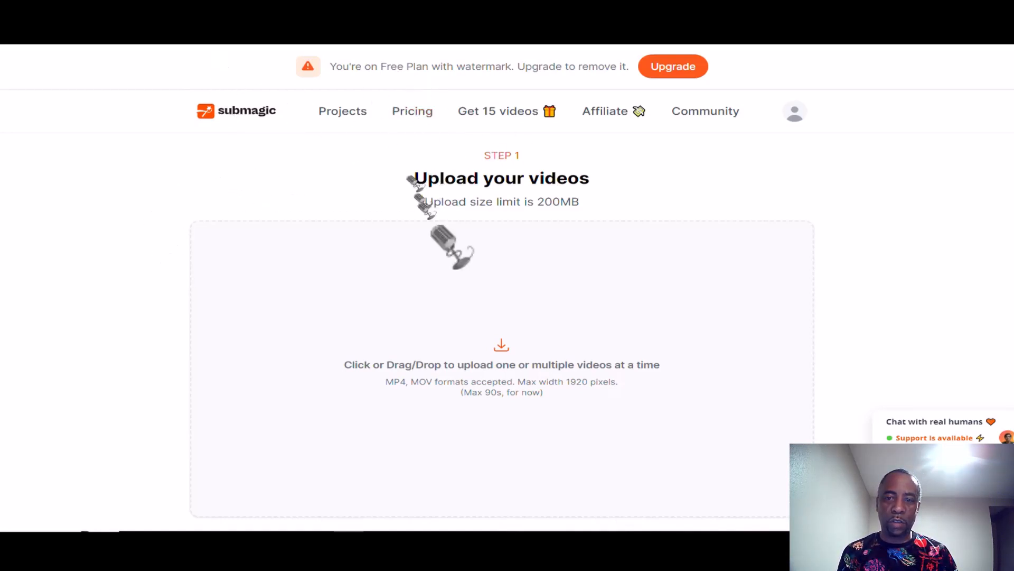
Choose the "Terry Ray Tiger pt.2" video file from the video library as the clip to caption.
click(377, 271)
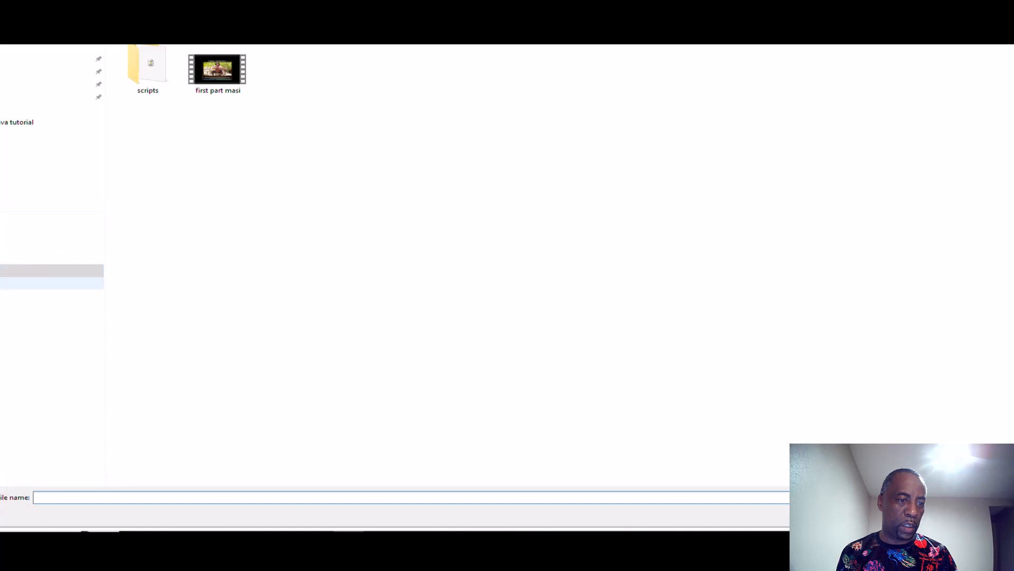
click(52, 270)
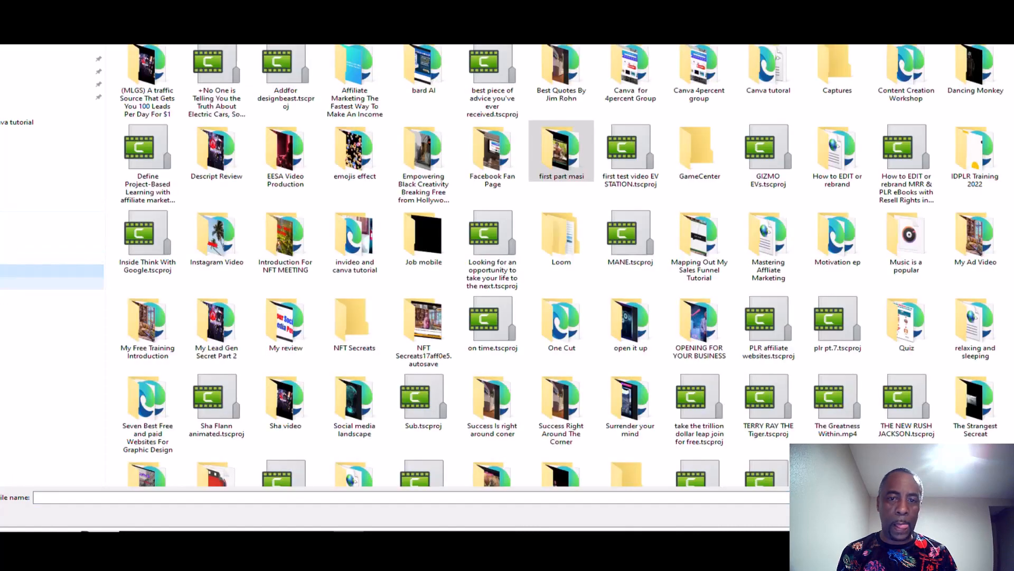
scroll(378, 232, down, 3)
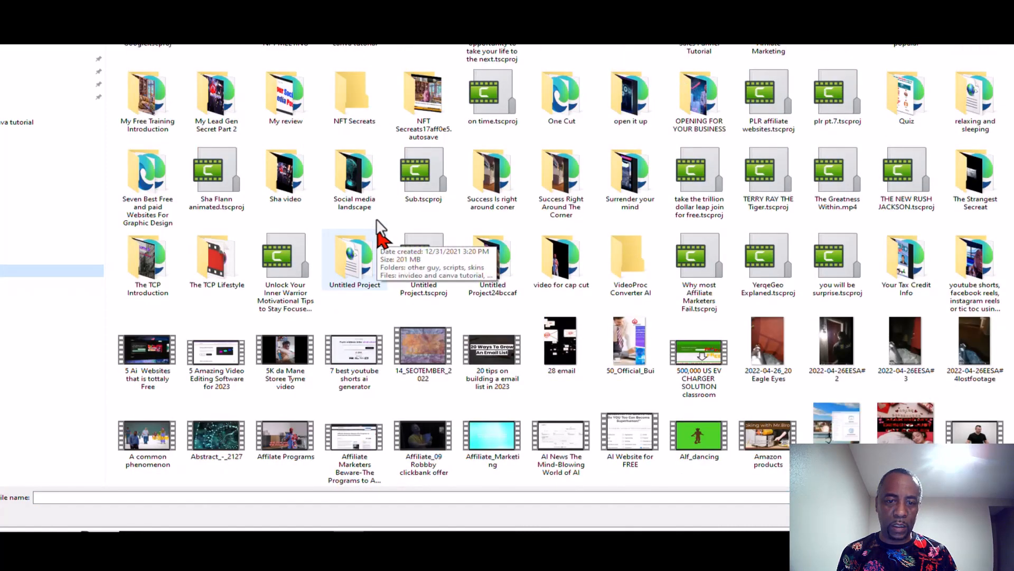
scroll(379, 232, down, 3)
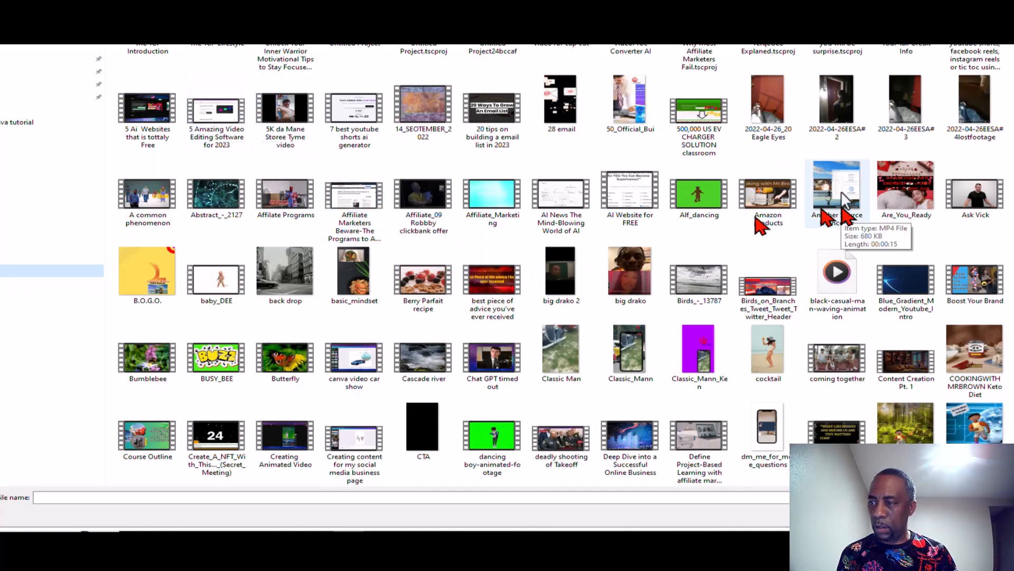
scroll(381, 265, down, 10)
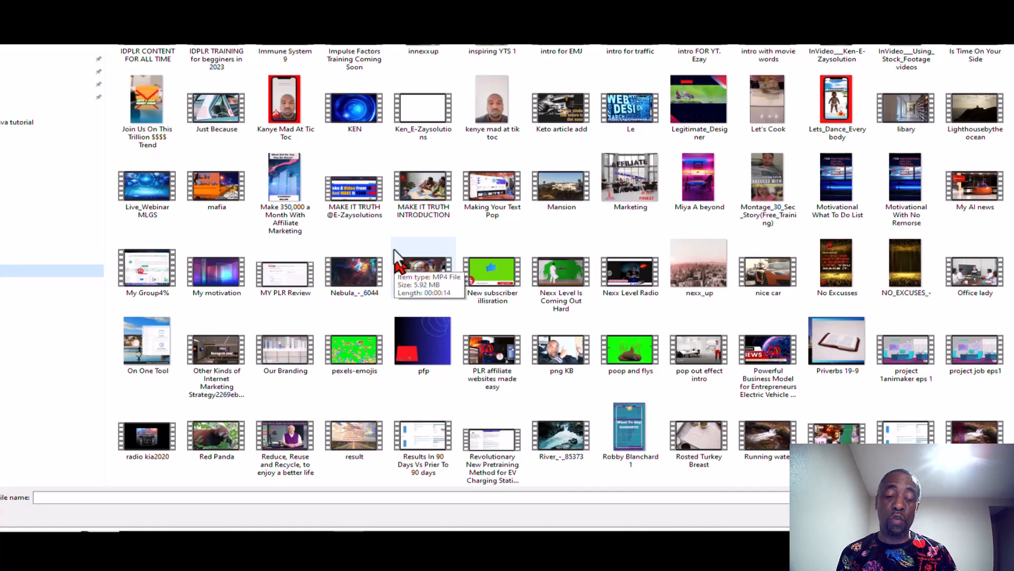
scroll(394, 248, down, 3)
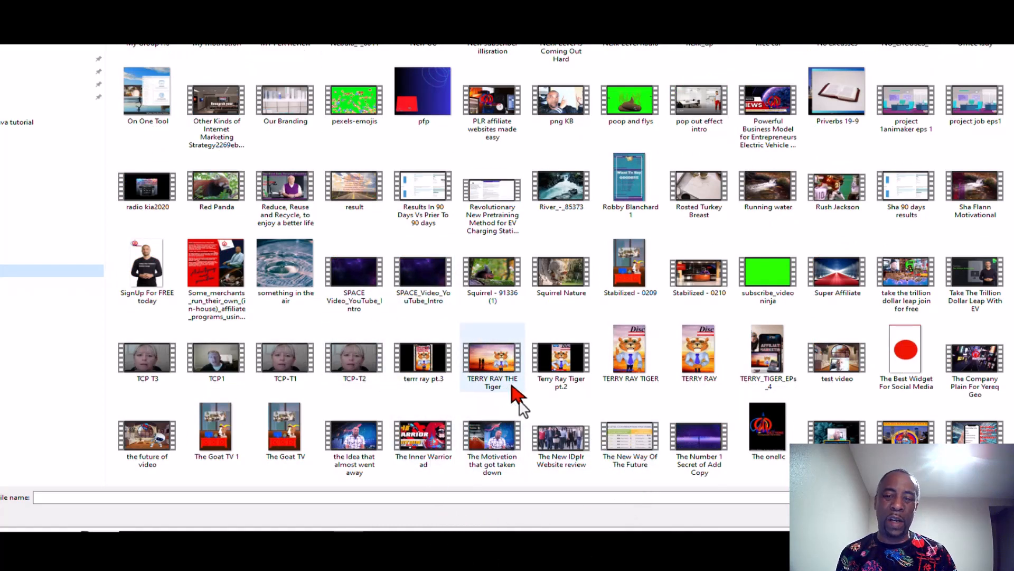
click(561, 379)
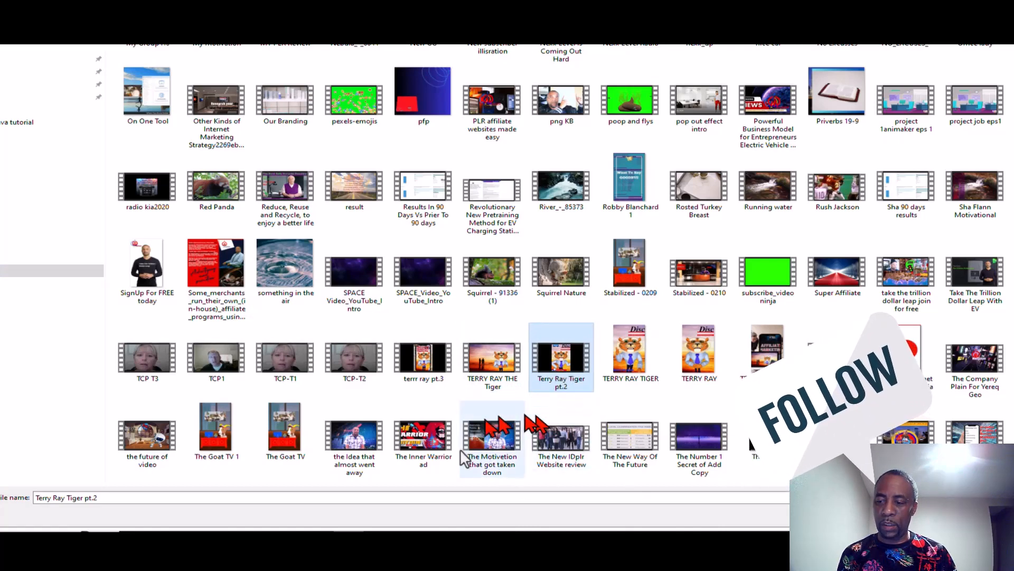
key(Return)
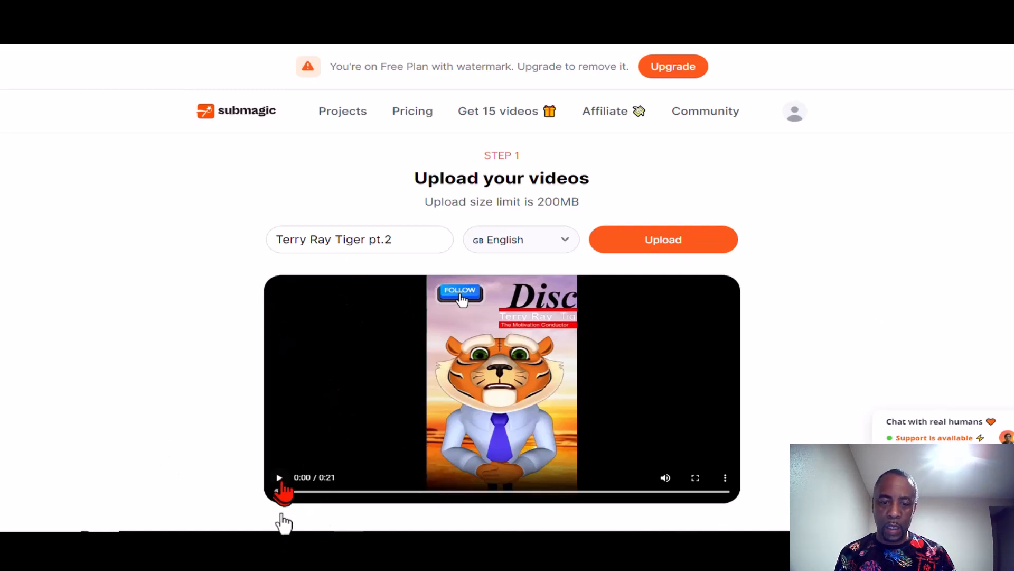
Preview the first seconds of the selected clip and upload it for captioning.
click(280, 478)
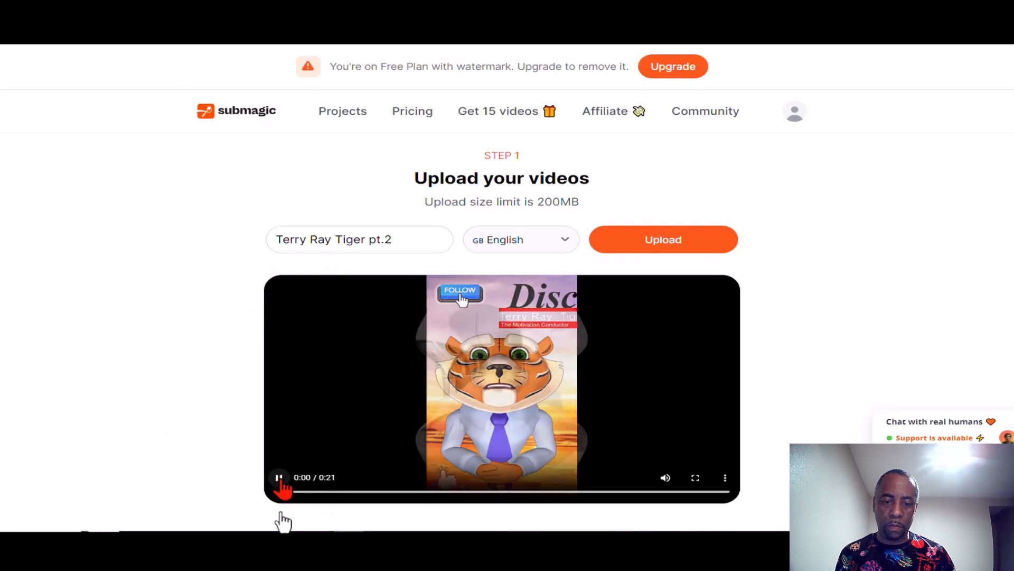
click(280, 478)
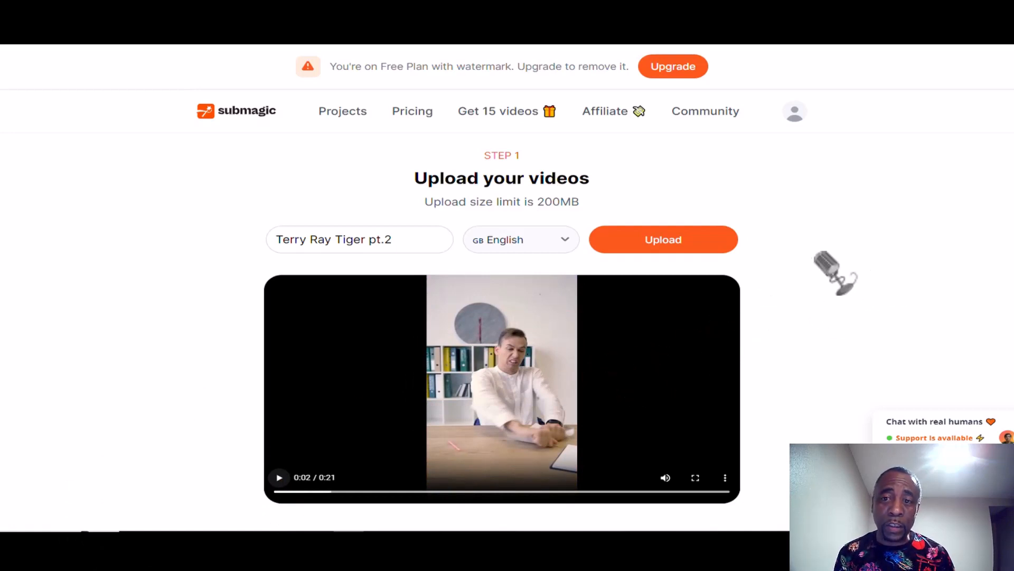
click(690, 232)
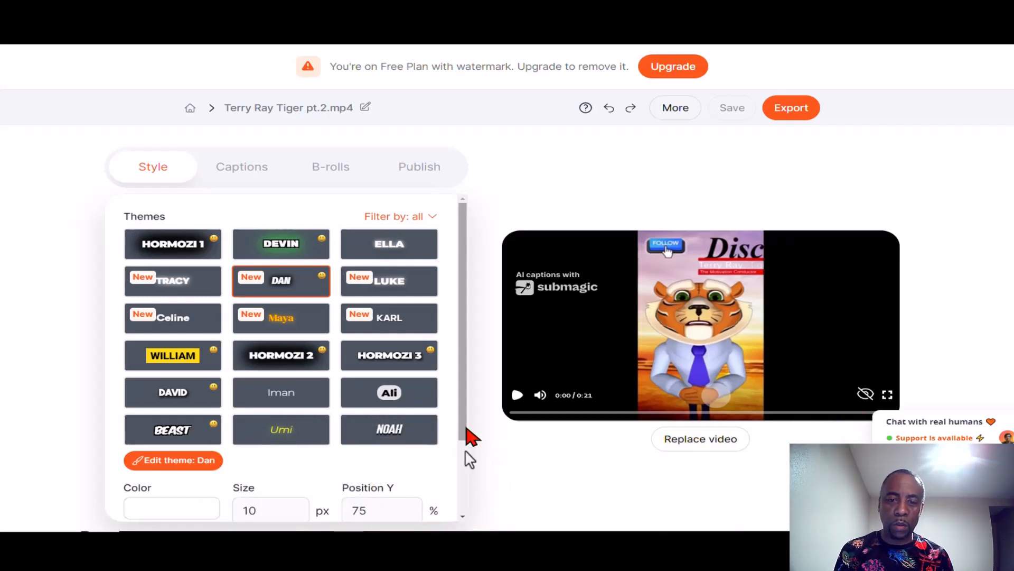
Play the captioned video to review the generated captions, pausing at about 0:13.
click(518, 396)
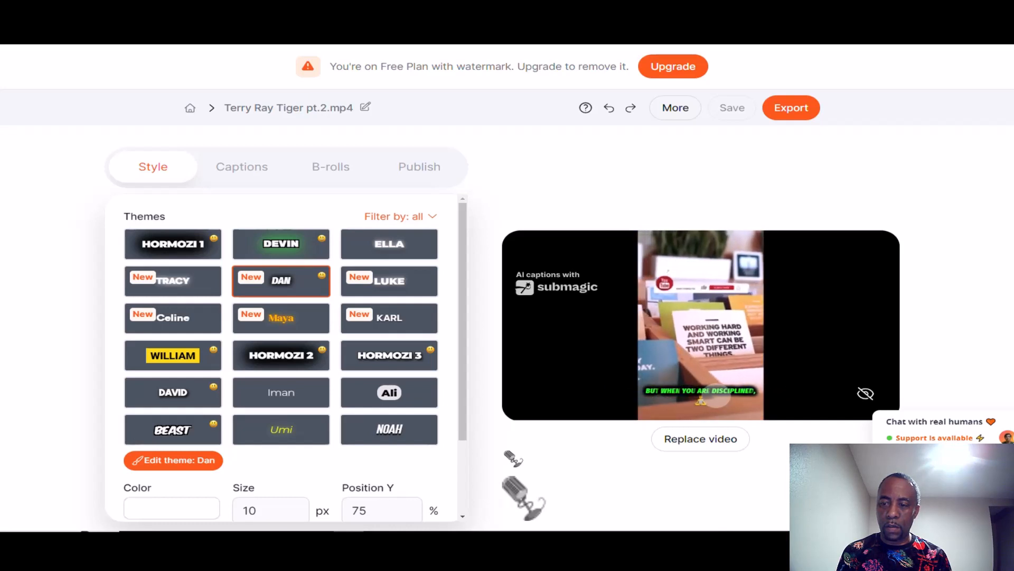
mouse_move(526, 408)
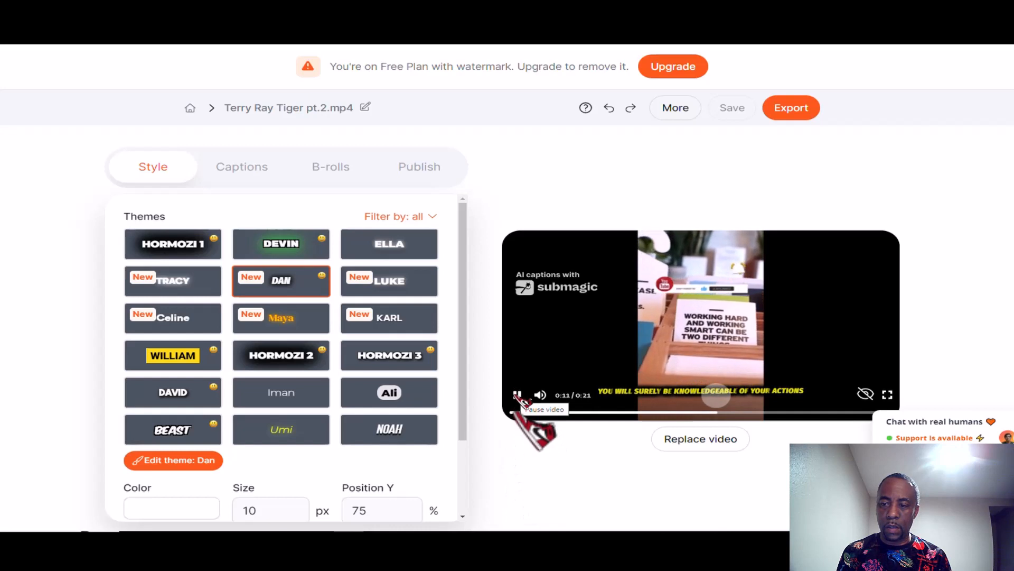
click(517, 396)
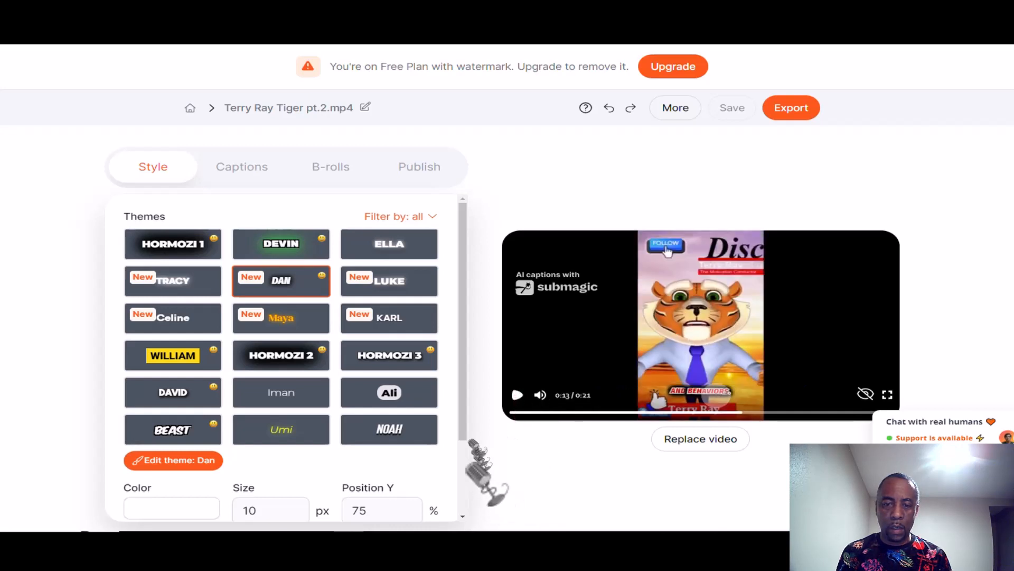
Look through the caption themes and apply the Devin theme to the video.
click(253, 348)
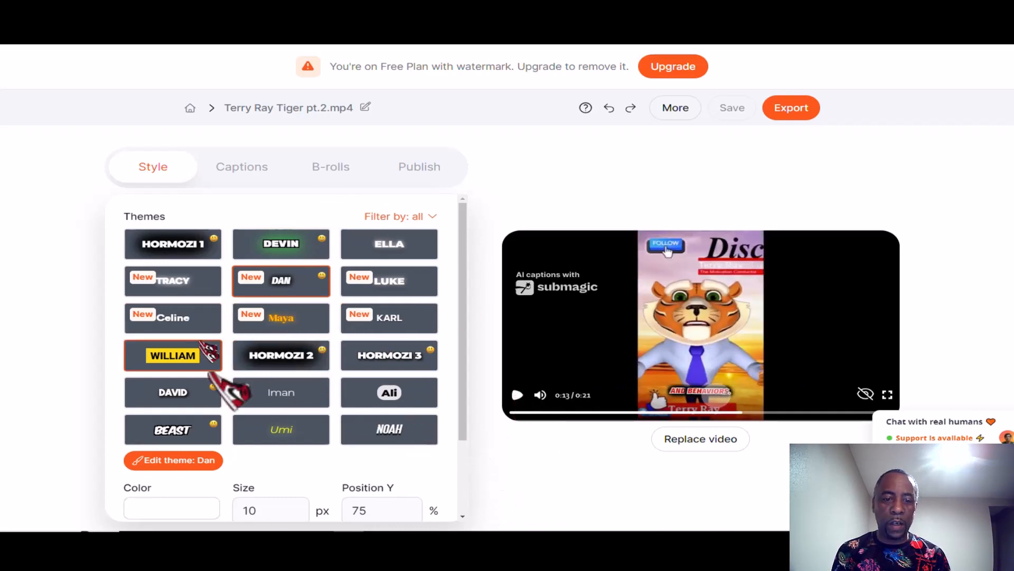
click(316, 327)
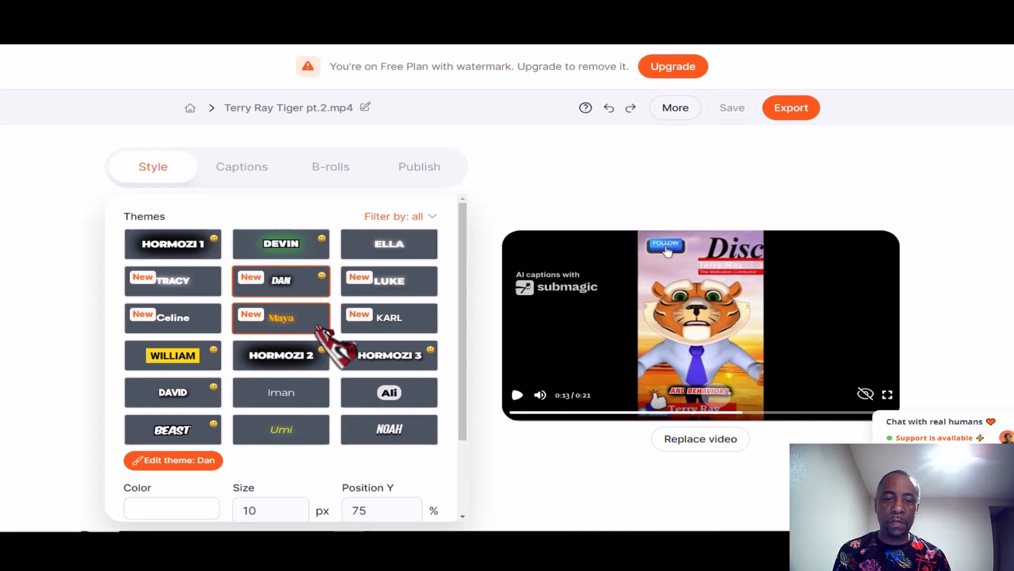
click(188, 353)
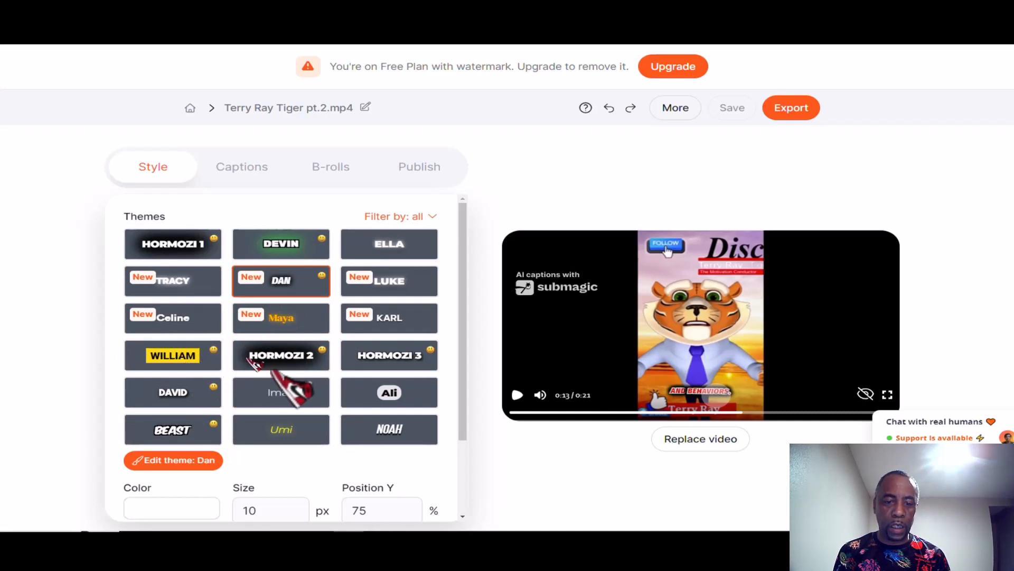
scroll(253, 362, down, 2)
scroll(291, 370, up, 1)
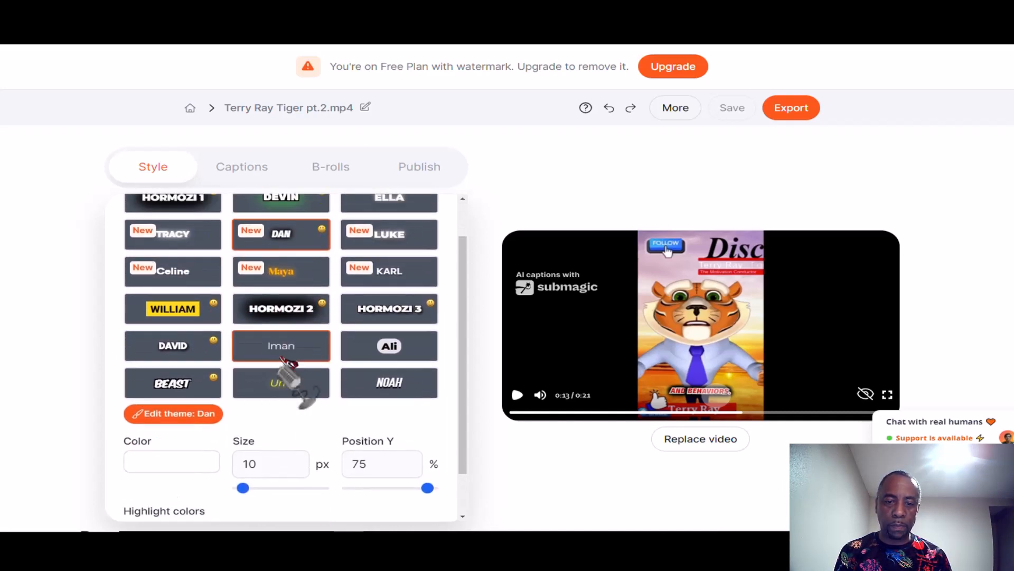
scroll(282, 360, up, 1)
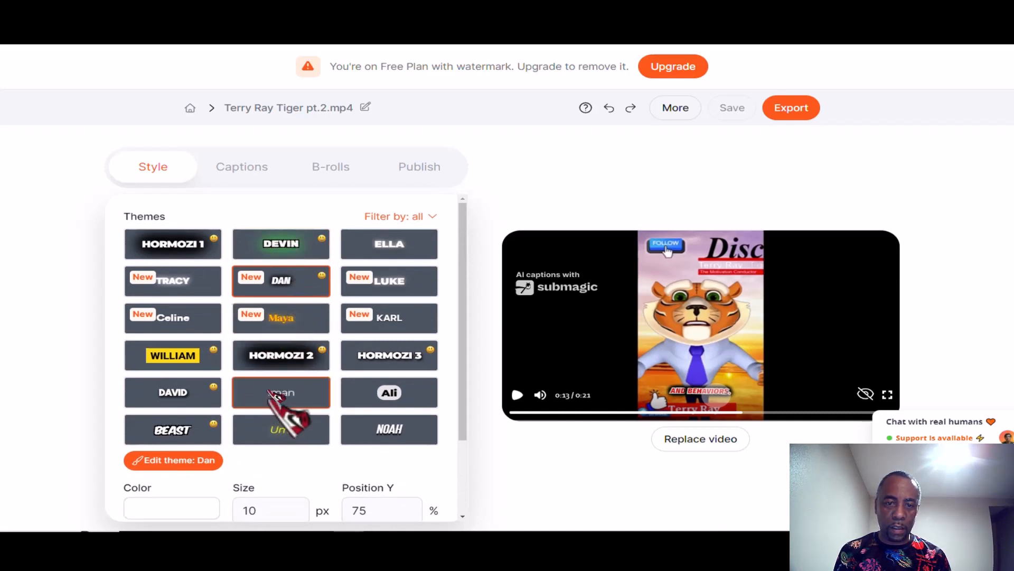
click(285, 246)
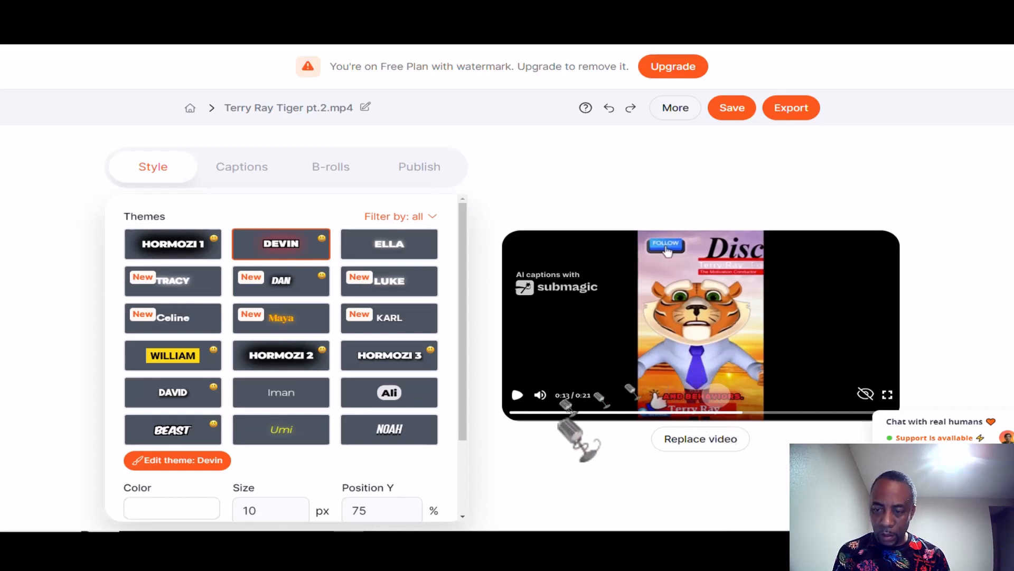
Raise the captions on the video by setting their Position Y to 57%.
drag(459, 410, 464, 479)
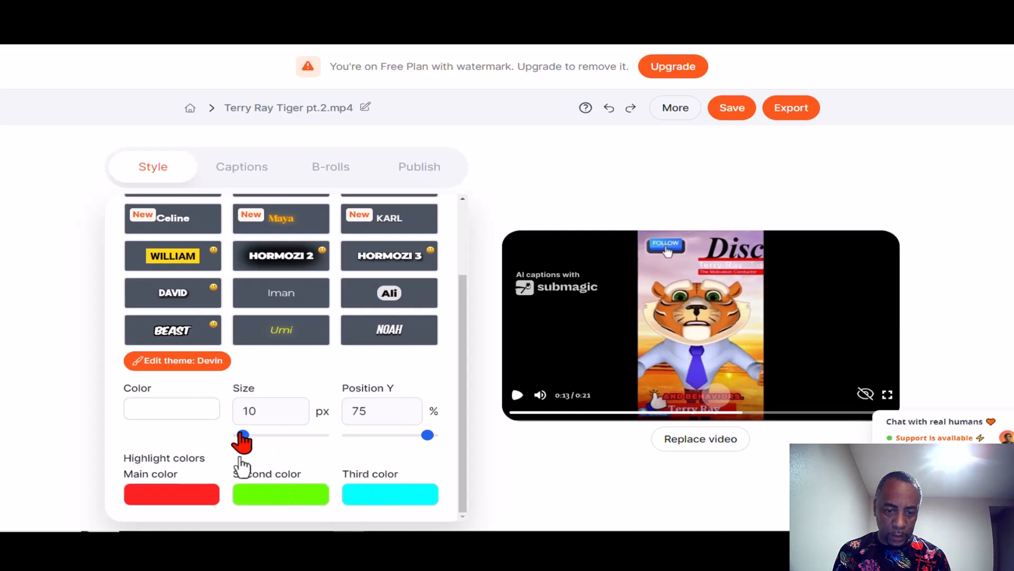
mouse_move(243, 435)
mouse_down()
mouse_move(256, 435)
mouse_move(236, 435)
mouse_move(244, 435)
mouse_up()
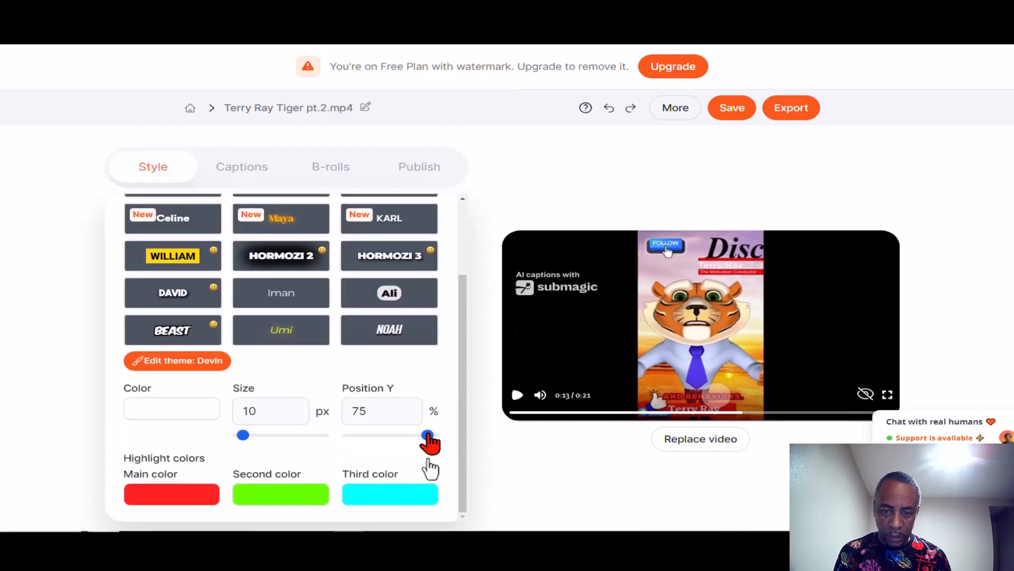
drag(427, 435, 408, 435)
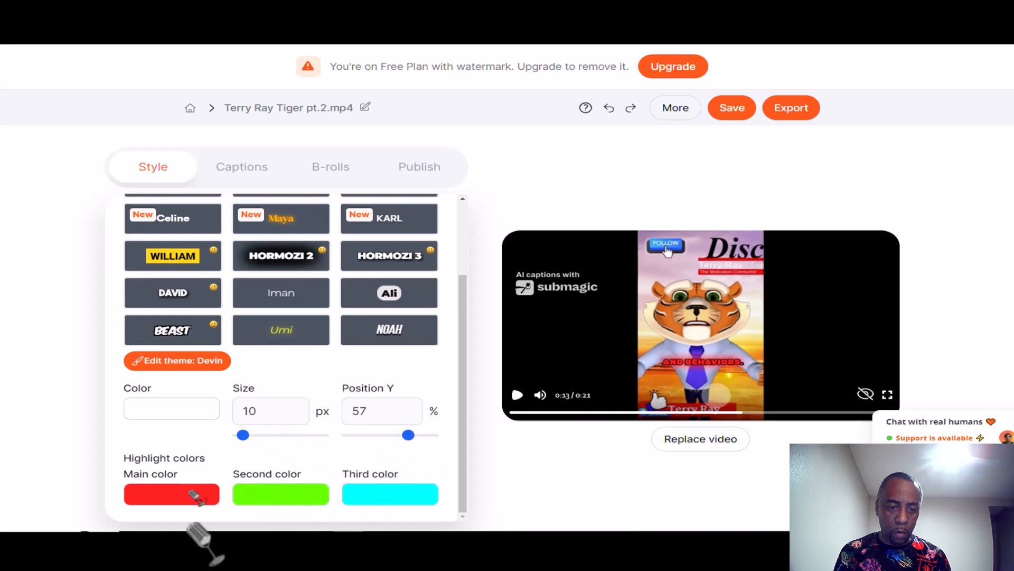
Set the second highlight color to yellow FFCC00 and the third highlight color to blue 0140FF.
click(286, 494)
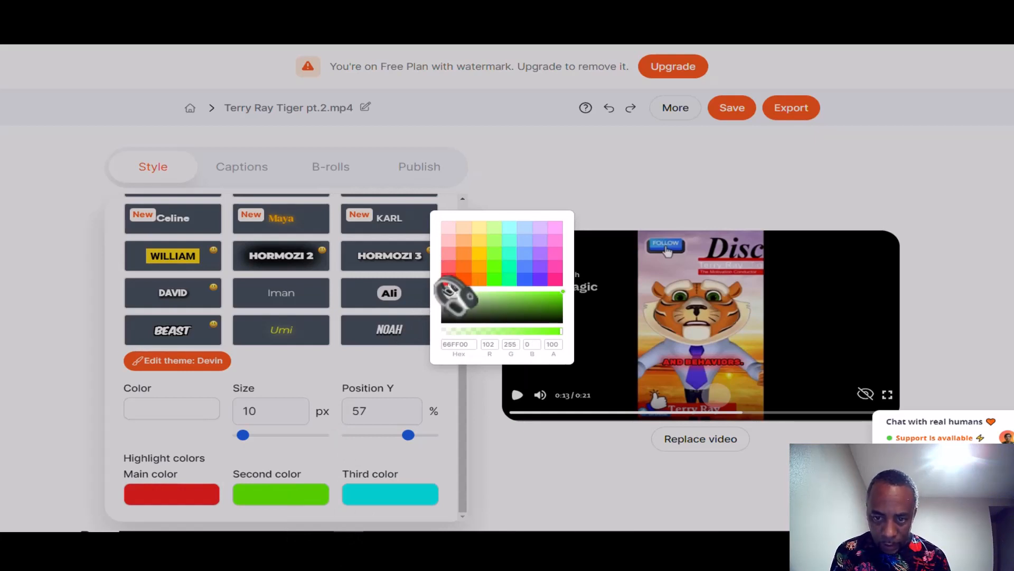
click(478, 243)
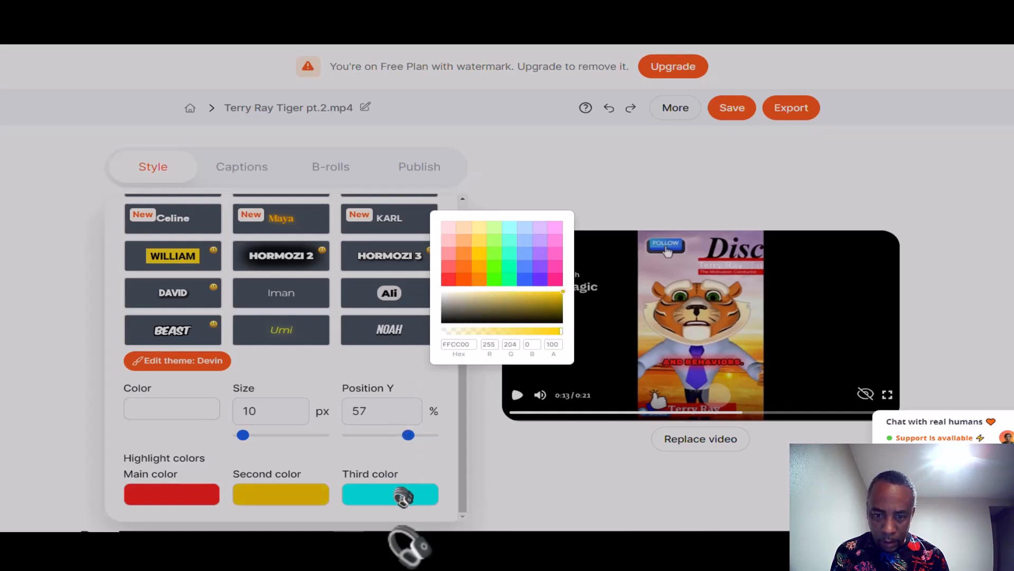
click(404, 496)
click(391, 495)
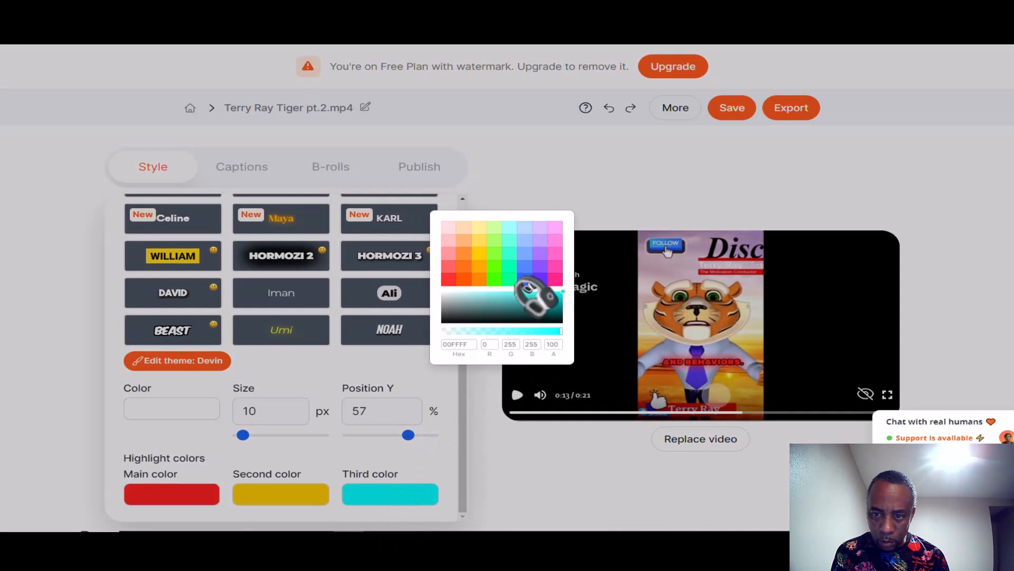
click(524, 278)
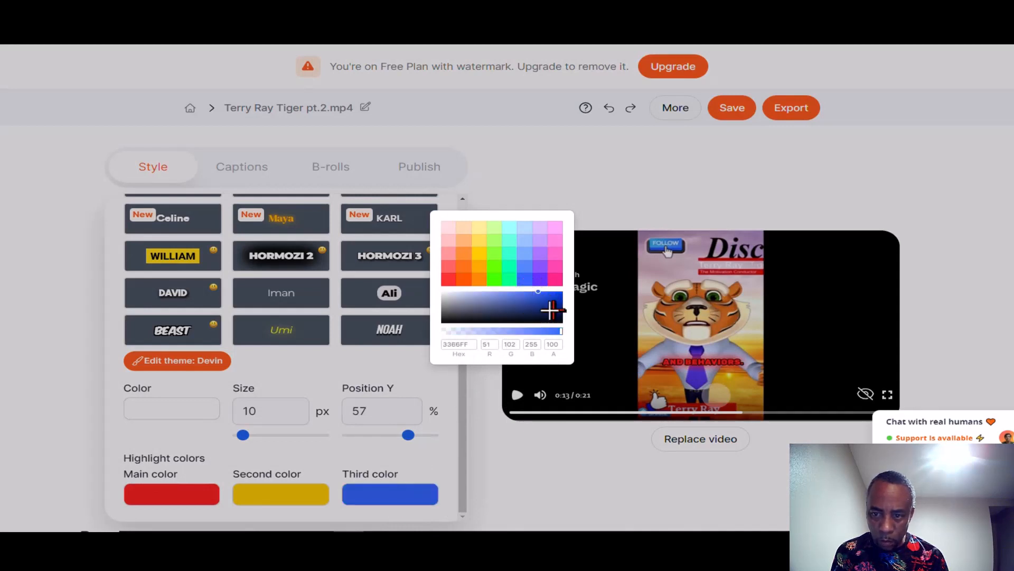
drag(539, 297, 562, 289)
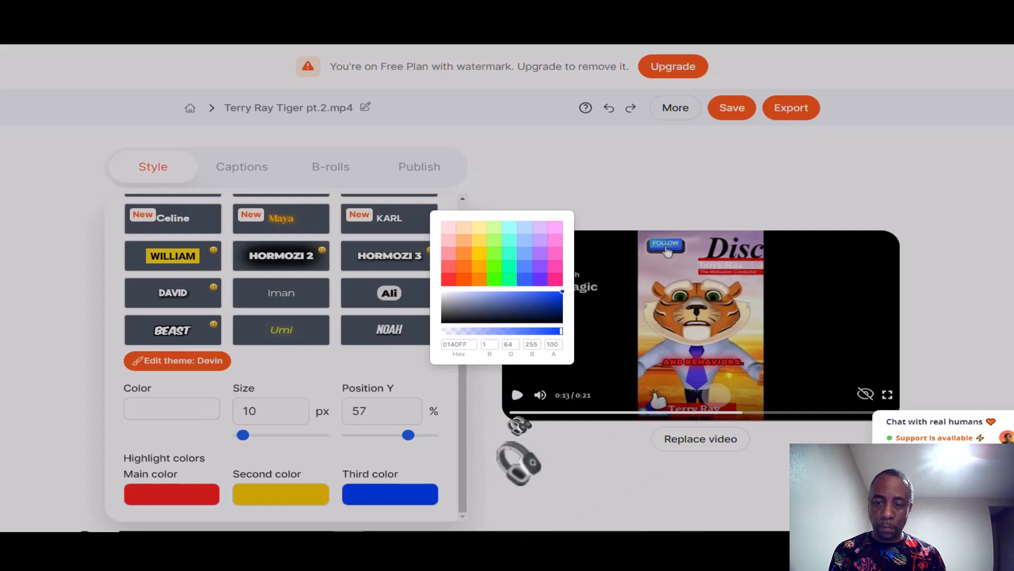
Close the highlight color choice, rewind the video to the beginning and play it to review the restyled captions.
click(657, 161)
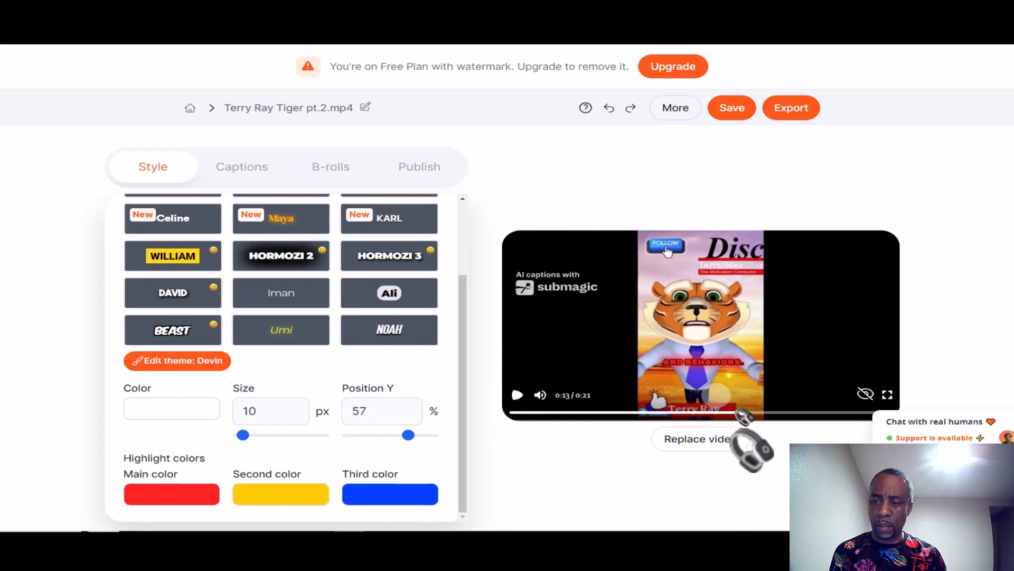
drag(737, 412, 497, 412)
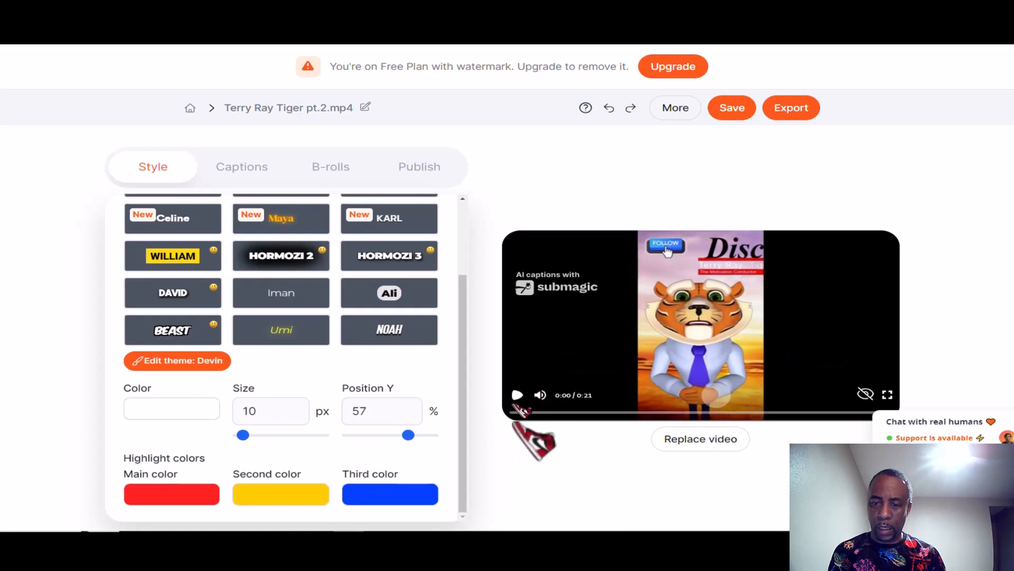
click(518, 395)
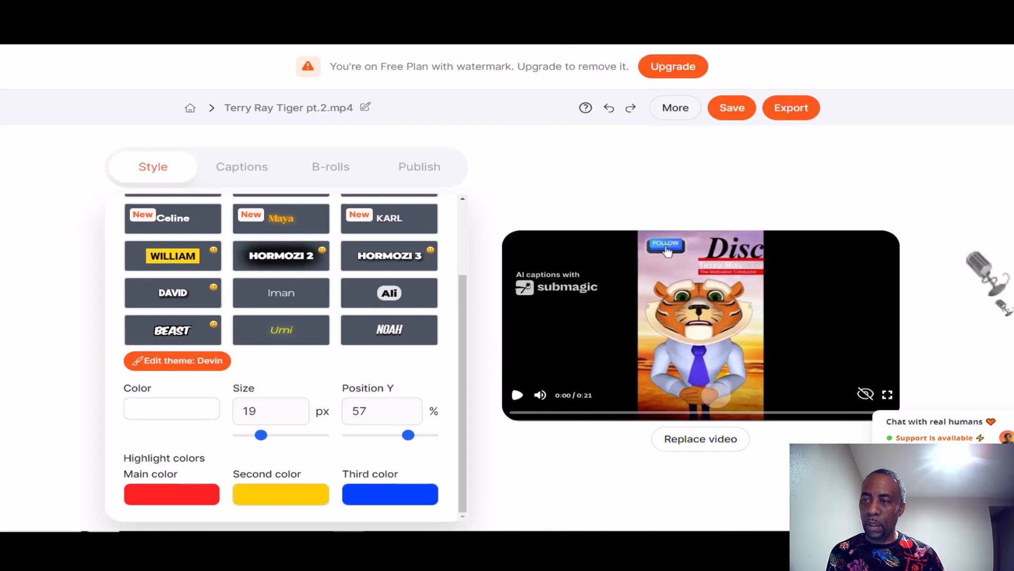
Export the captioned video and save the MP4 to the computer under its suggested file name.
click(795, 108)
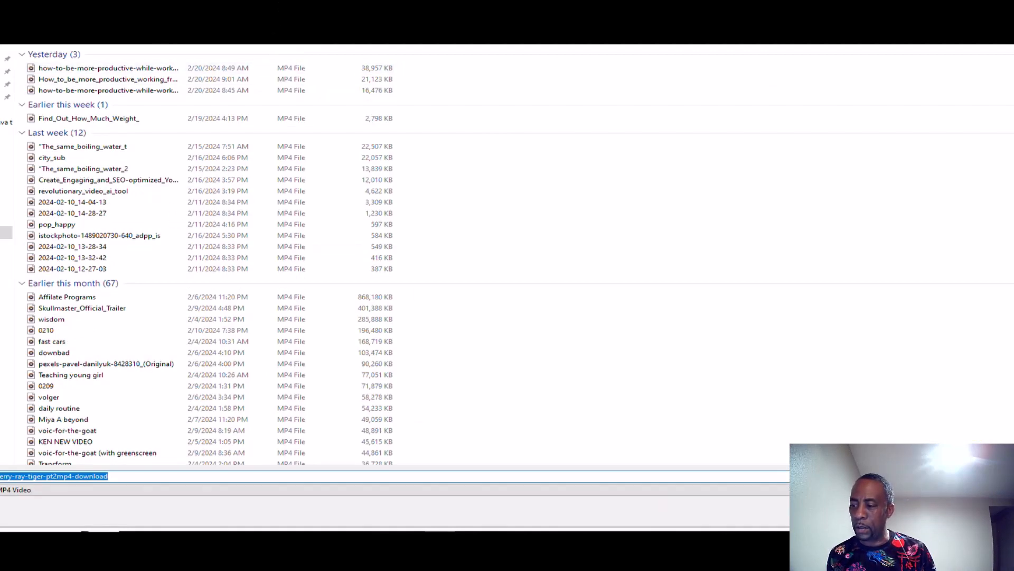
key(Return)
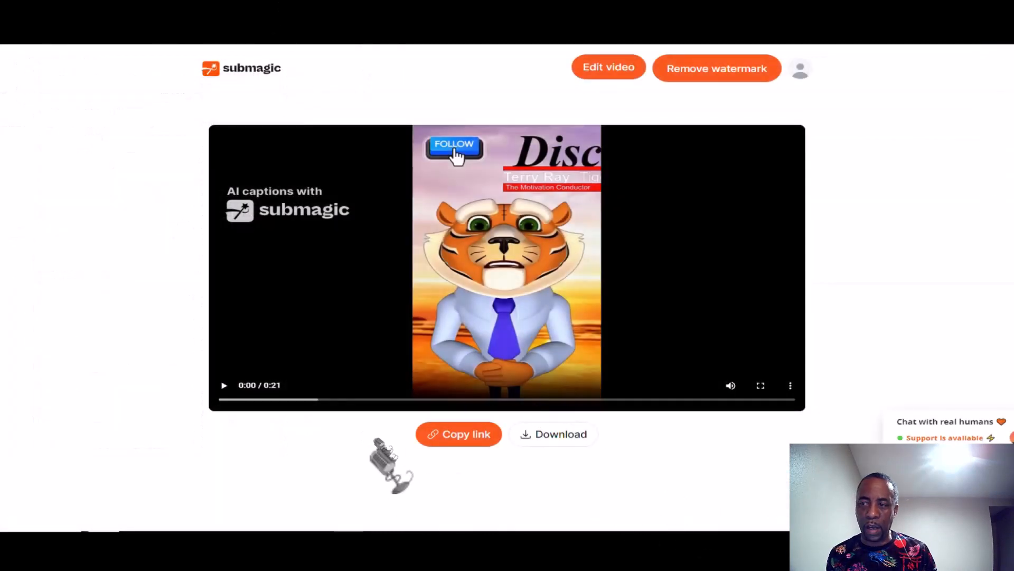
Play the exported video to review its captions and request its download again.
click(224, 385)
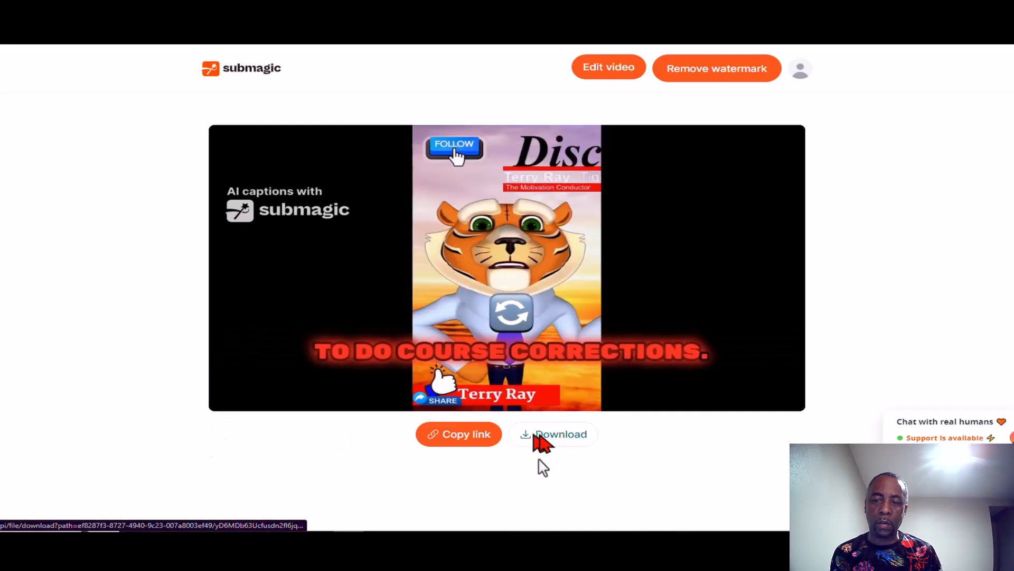
click(550, 436)
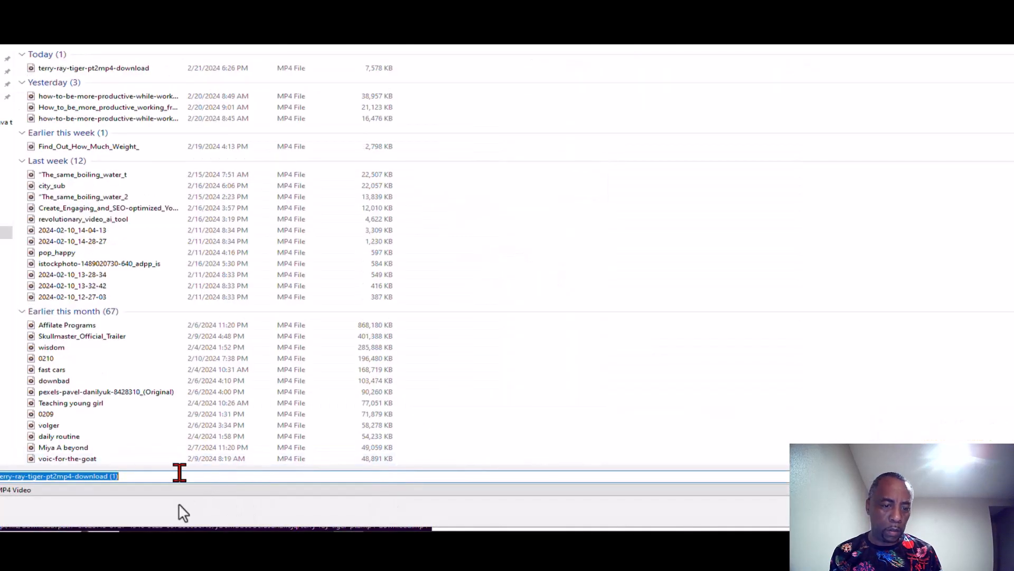
key(Return)
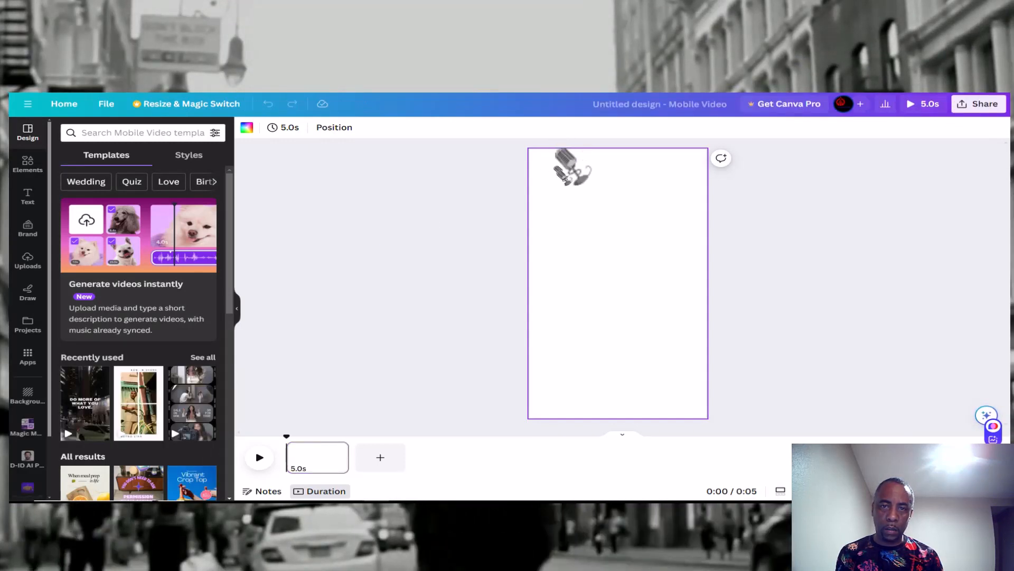
Switch to the blank Canva mobile video design, fill the page with black and add the smartphone frame from the device frames.
click(246, 127)
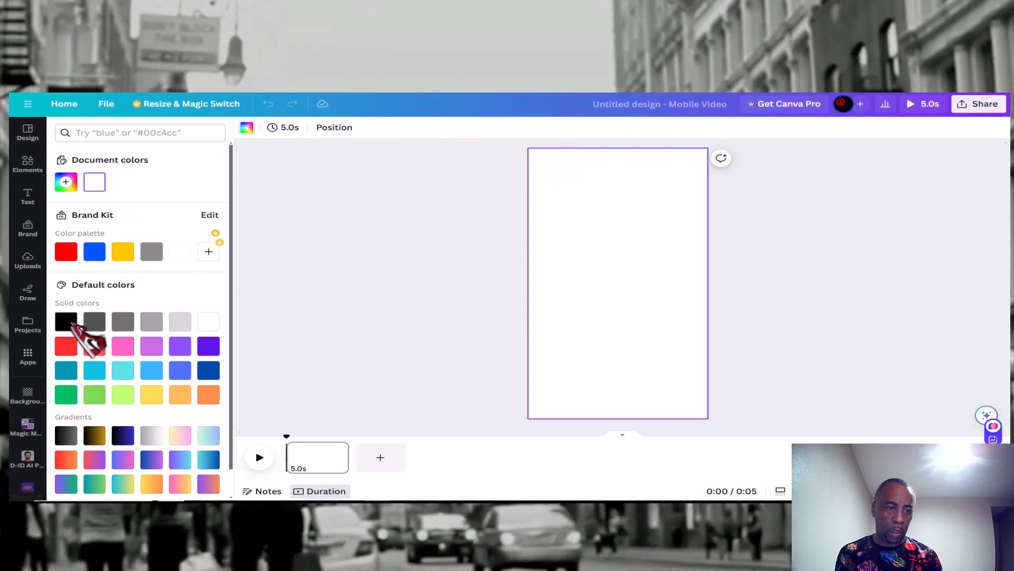
click(71, 324)
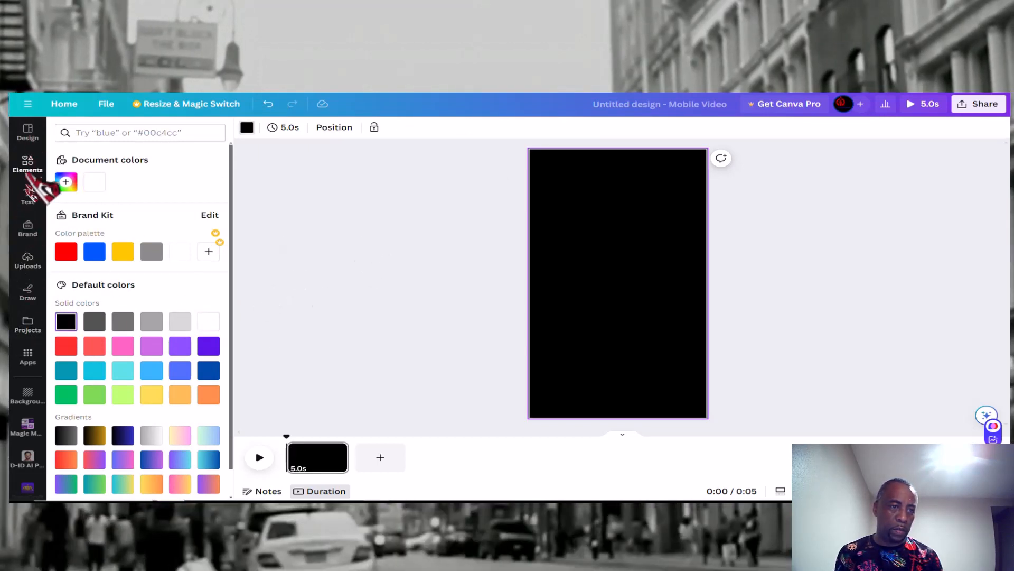
click(28, 157)
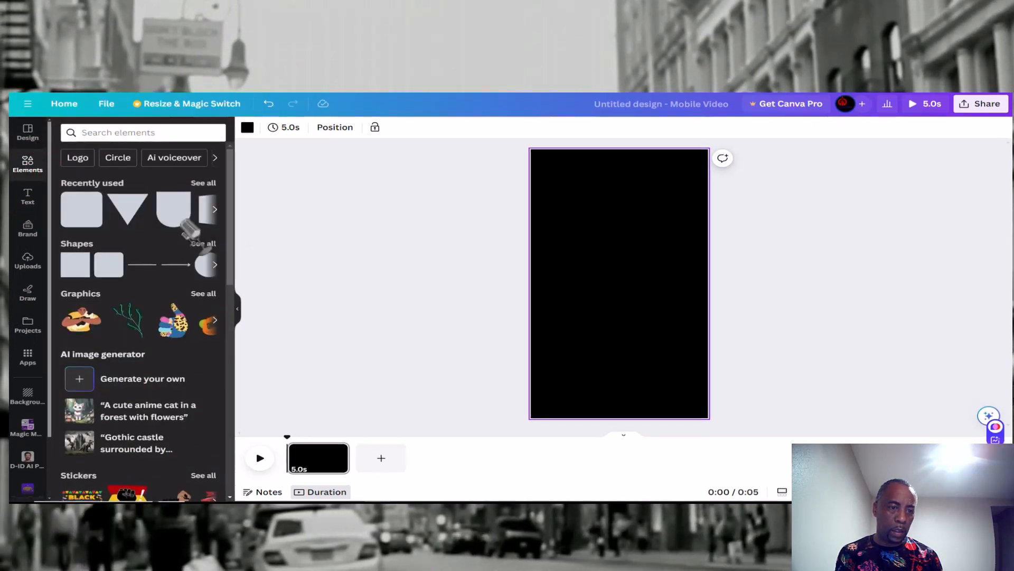
scroll(189, 230, down, 10)
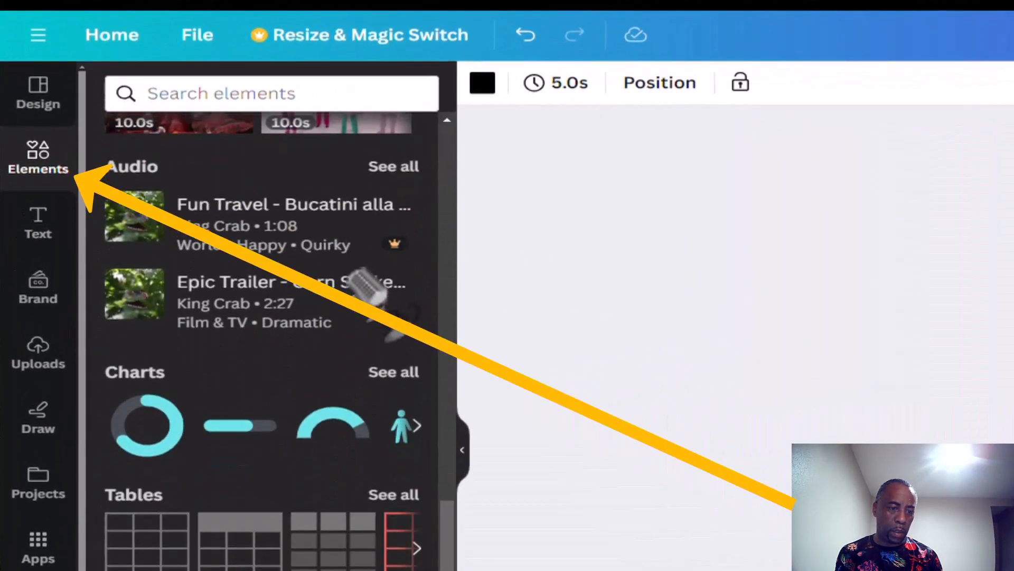
scroll(262, 332, down, 7)
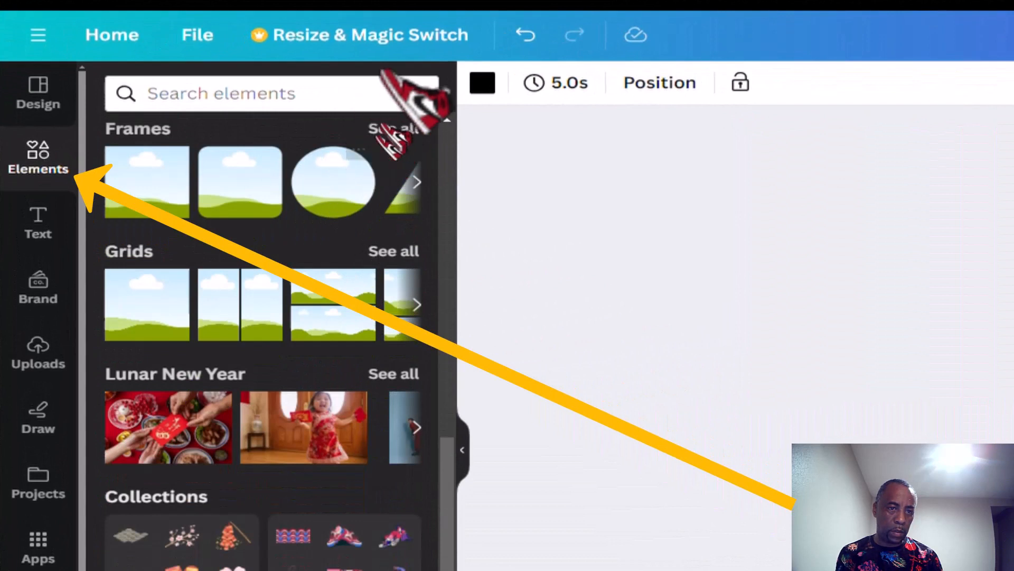
click(394, 129)
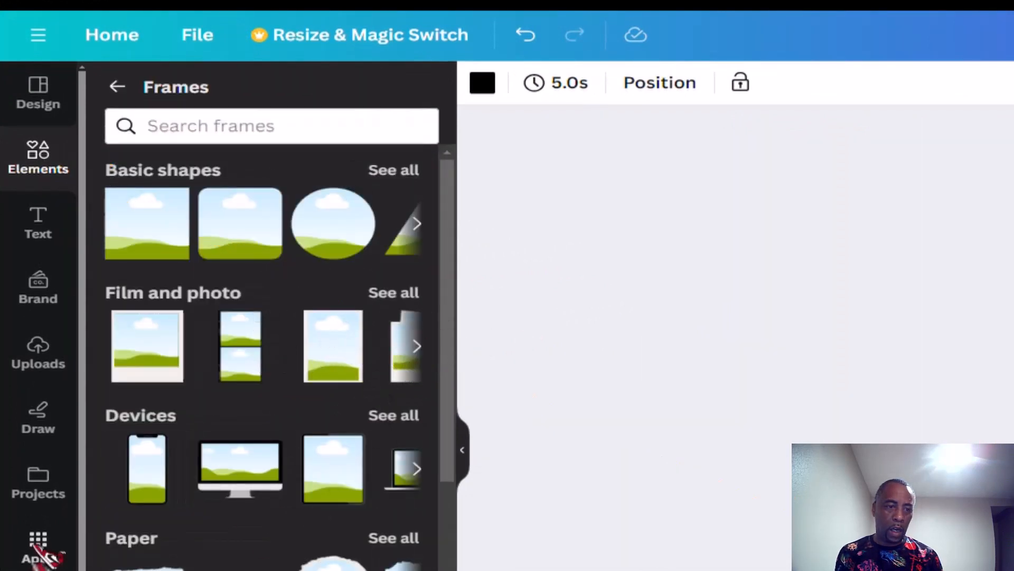
click(151, 470)
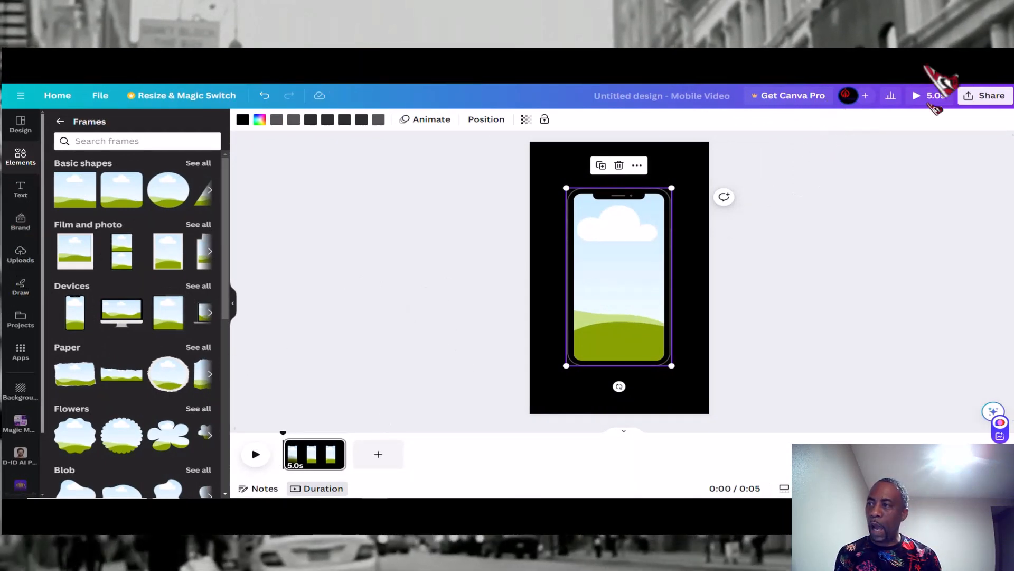
Upload the recently downloaded captioned MP4 video to the Canva design's uploads.
click(926, 74)
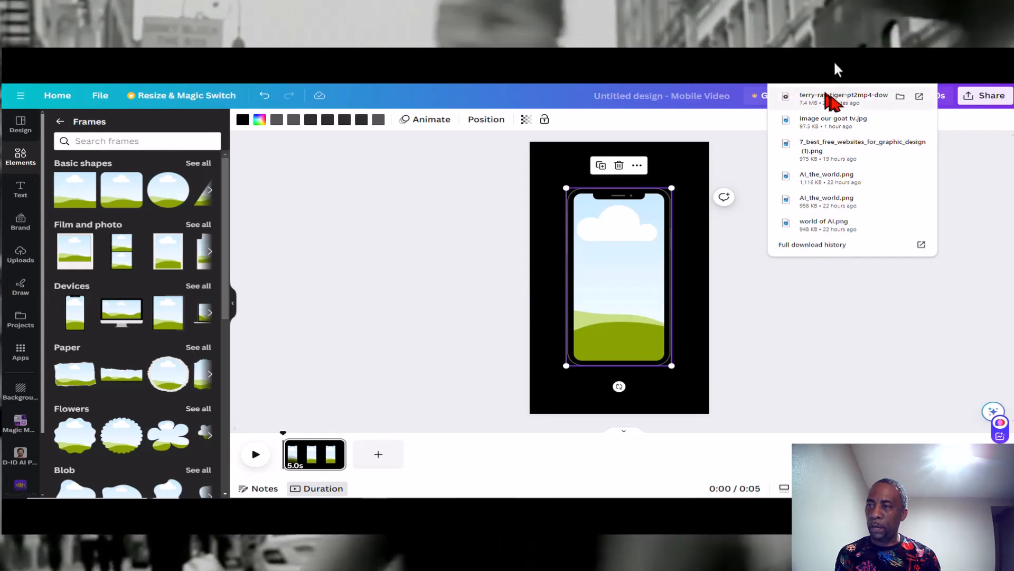
drag(840, 95, 134, 144)
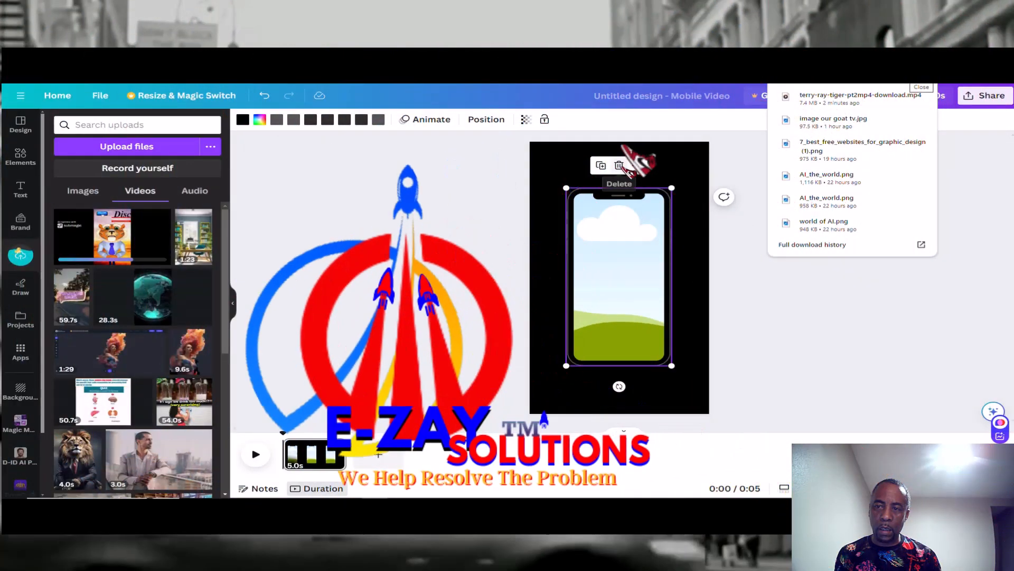
Shrink the smartphone frame and move it to the lower right corner of the black page.
drag(568, 191, 634, 302)
drag(659, 336, 679, 375)
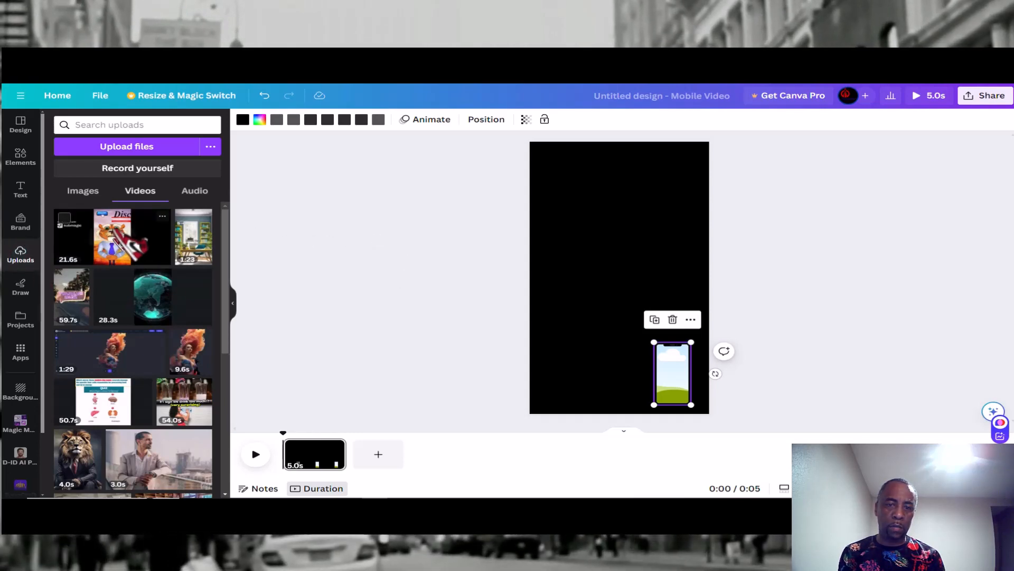
Place the uploaded captioned video on the upper part of the page and stretch it upward and downward.
drag(112, 235, 613, 207)
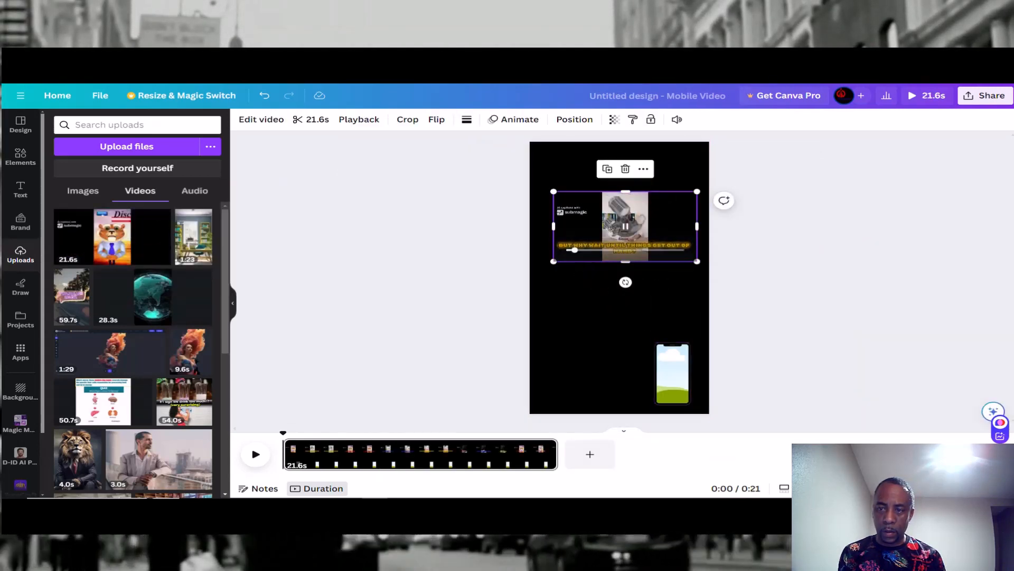
drag(625, 192, 626, 153)
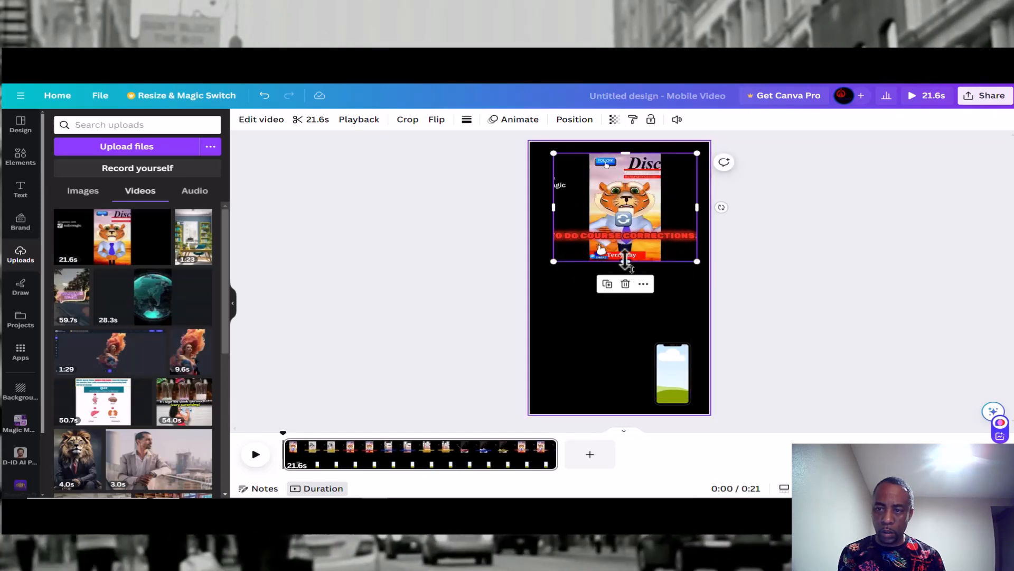
drag(625, 261, 627, 316)
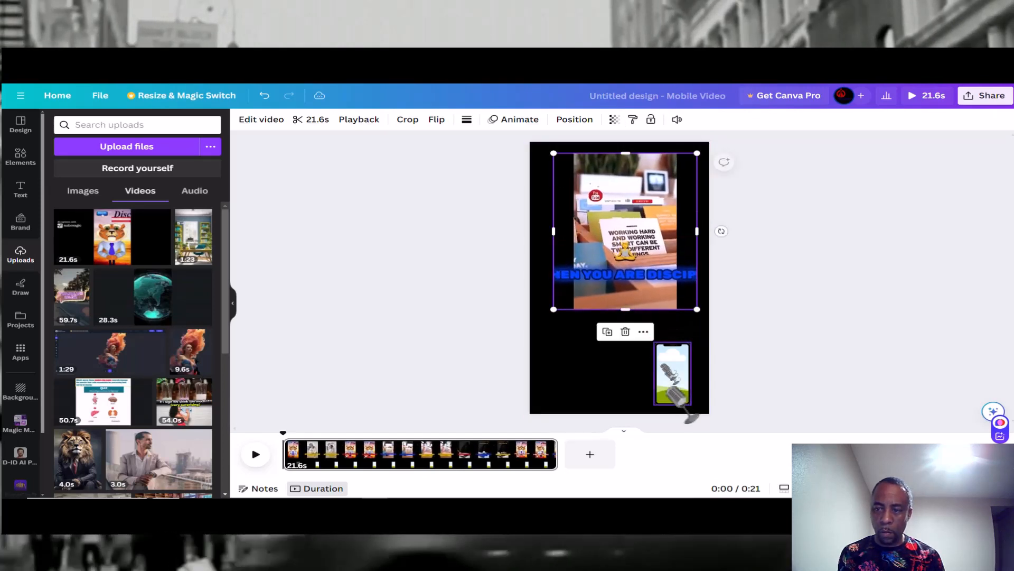
Widen the video beyond both page edges and extend its height so it covers most of the page.
click(681, 370)
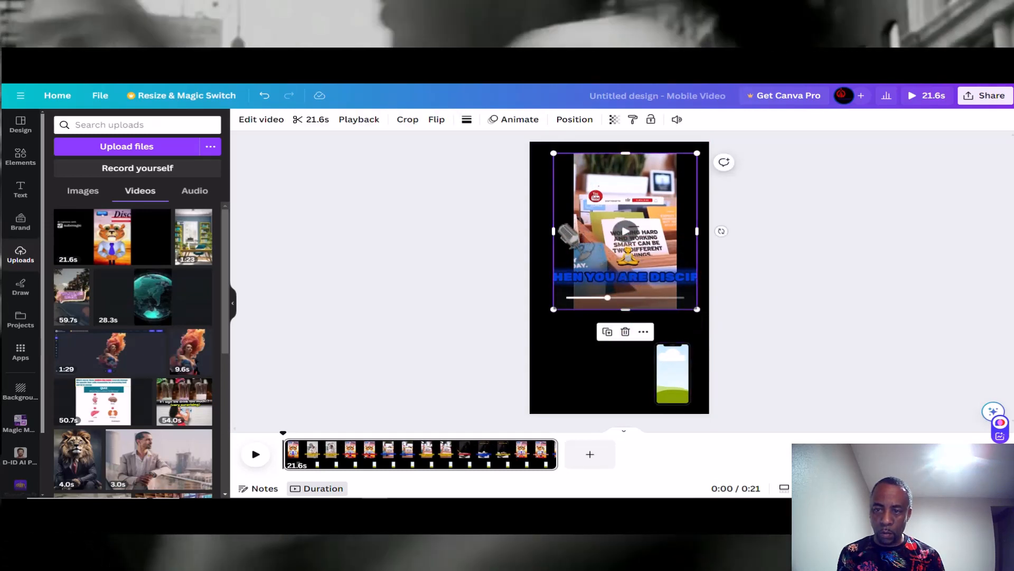
drag(553, 222, 500, 214)
drag(698, 230, 734, 227)
drag(659, 235, 661, 256)
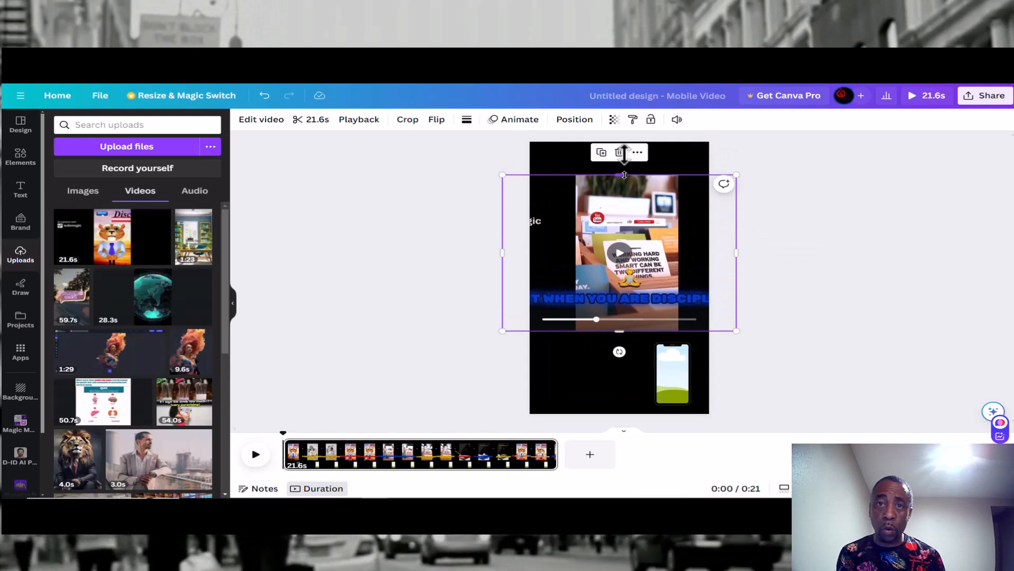
drag(624, 175, 623, 130)
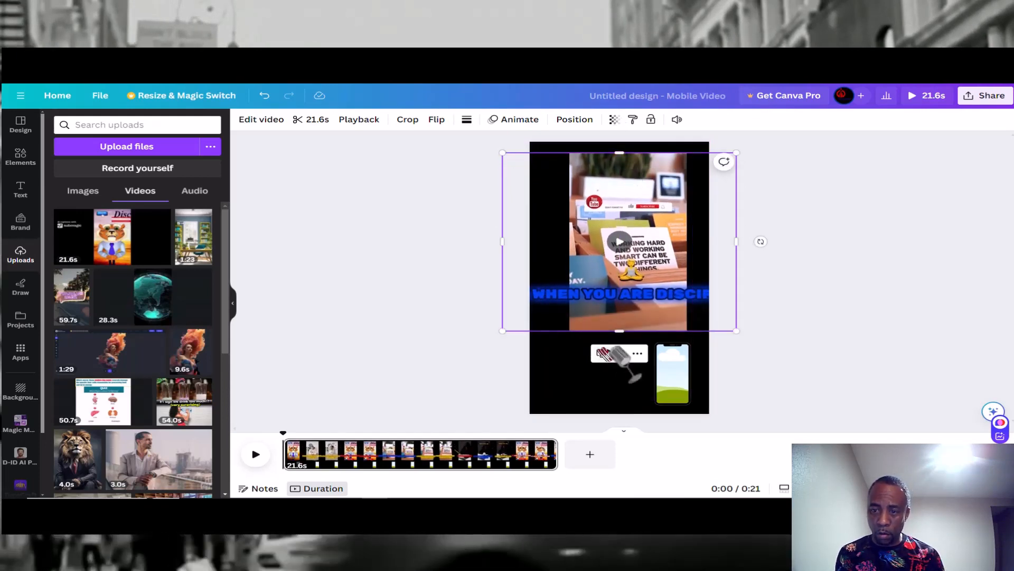
drag(620, 332, 620, 399)
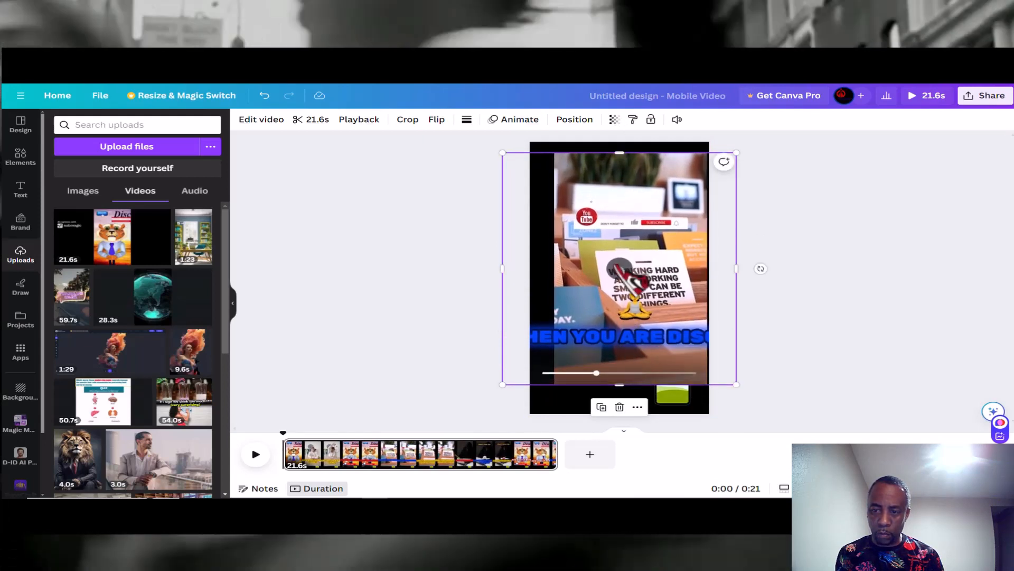
drag(641, 248, 633, 252)
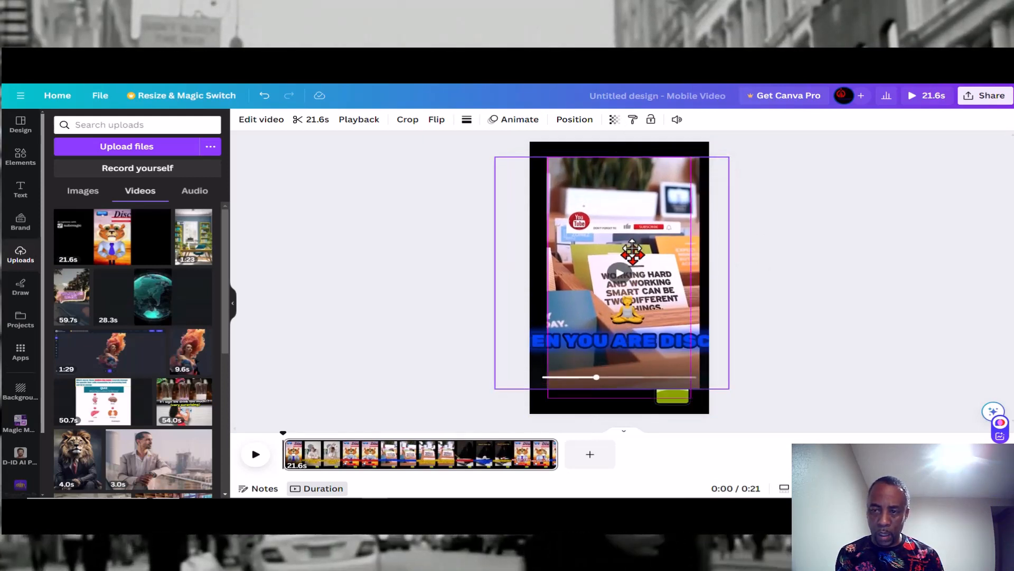
drag(609, 157, 609, 152)
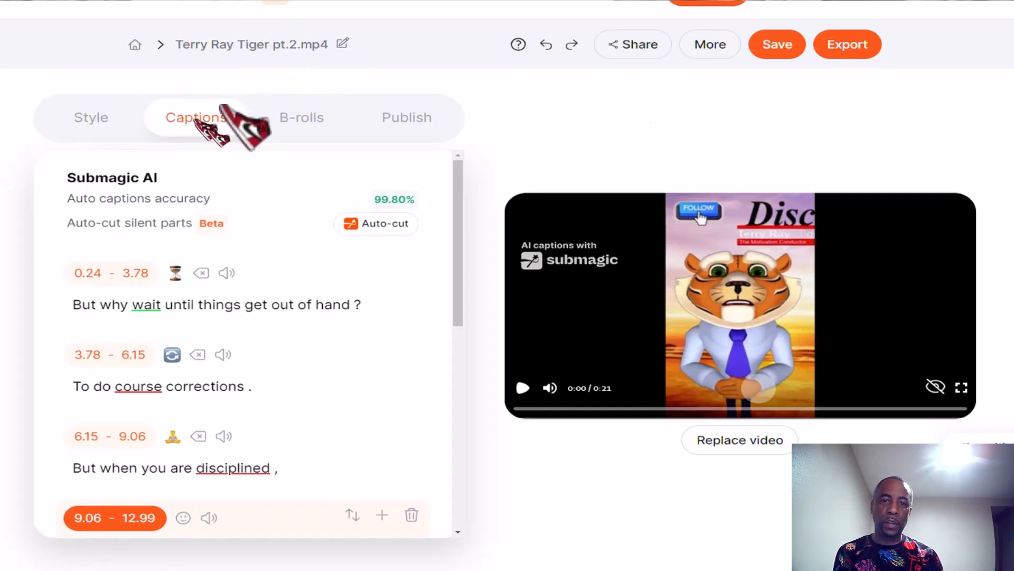
Switch back to Submagic and add line breaks after "until", "course" and "are" in the first three captions.
click(191, 306)
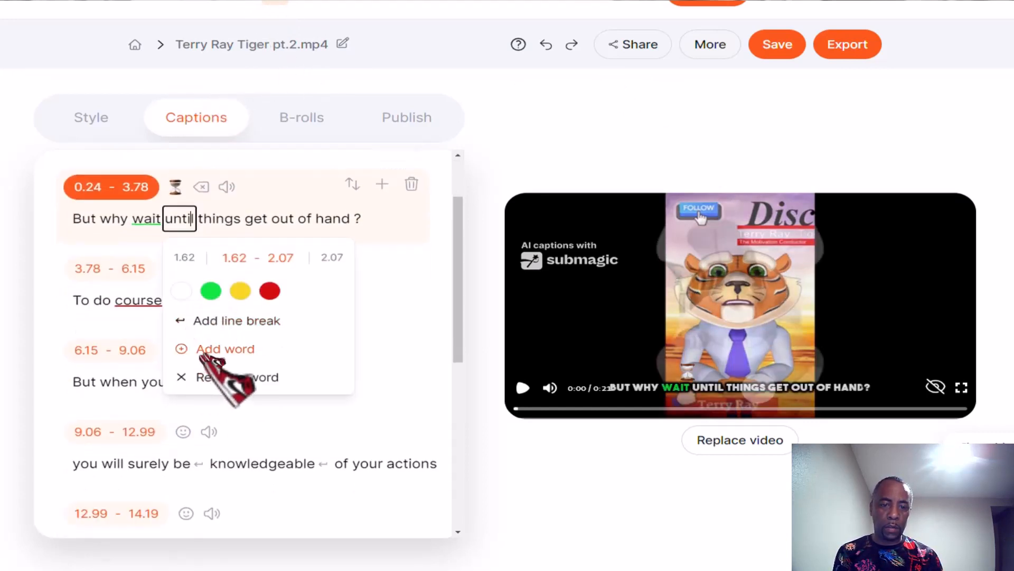
click(212, 321)
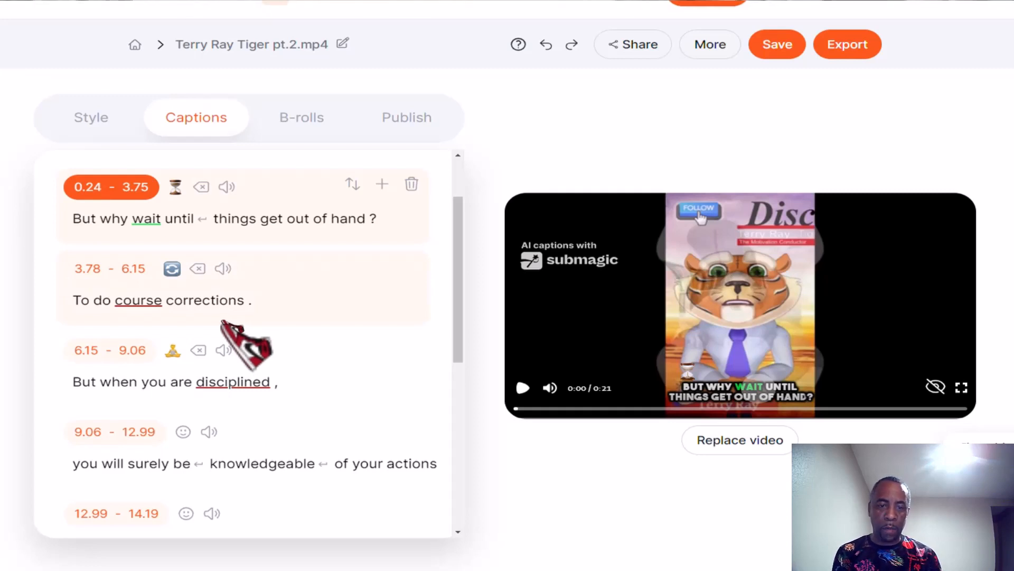
click(159, 301)
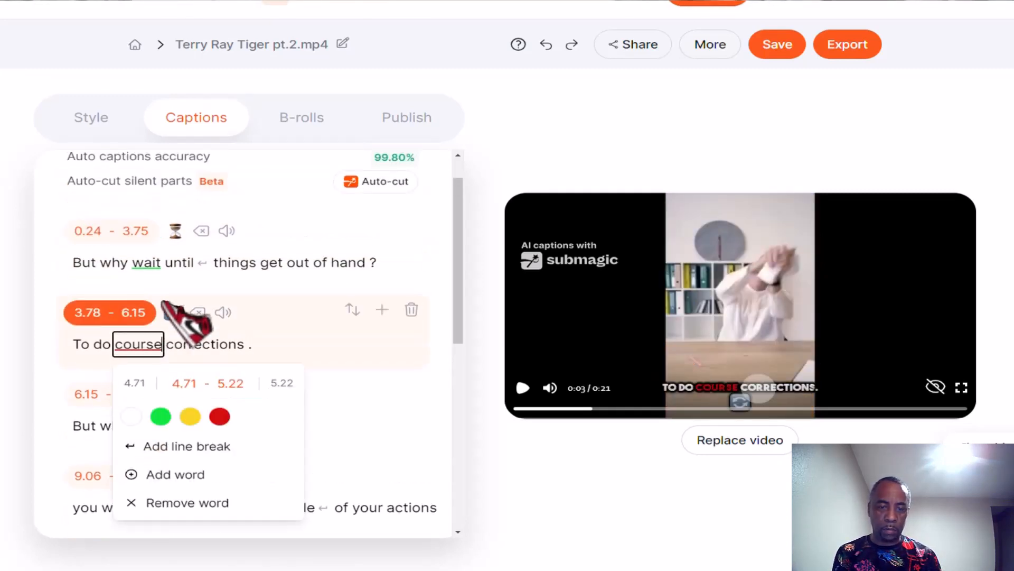
click(170, 447)
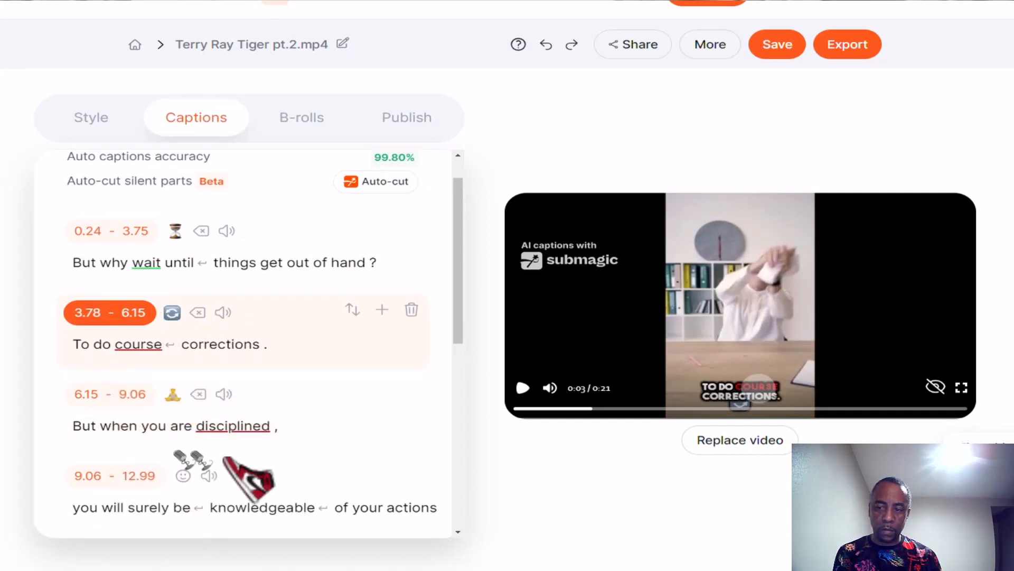
scroll(241, 405, down, 3)
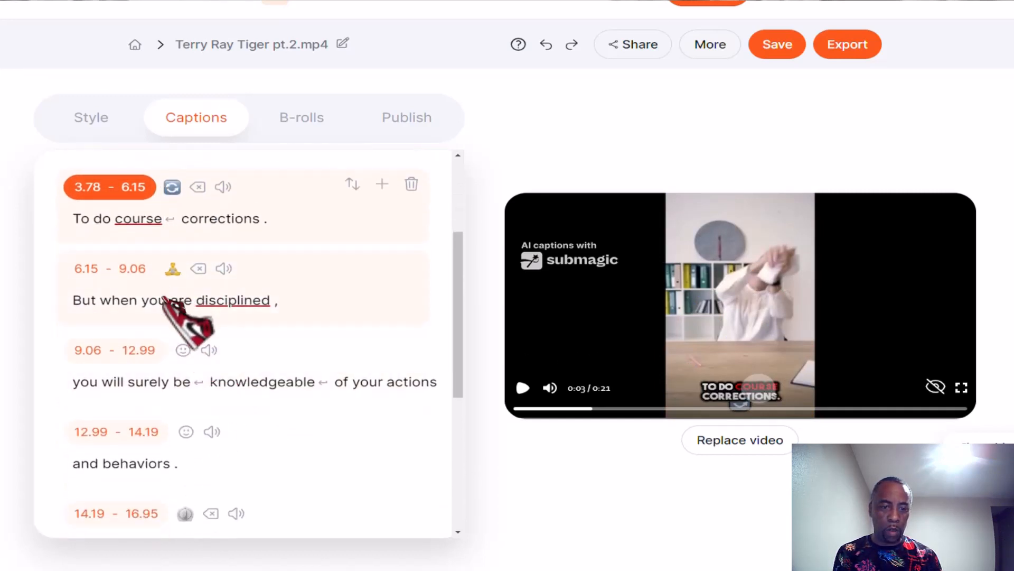
click(170, 299)
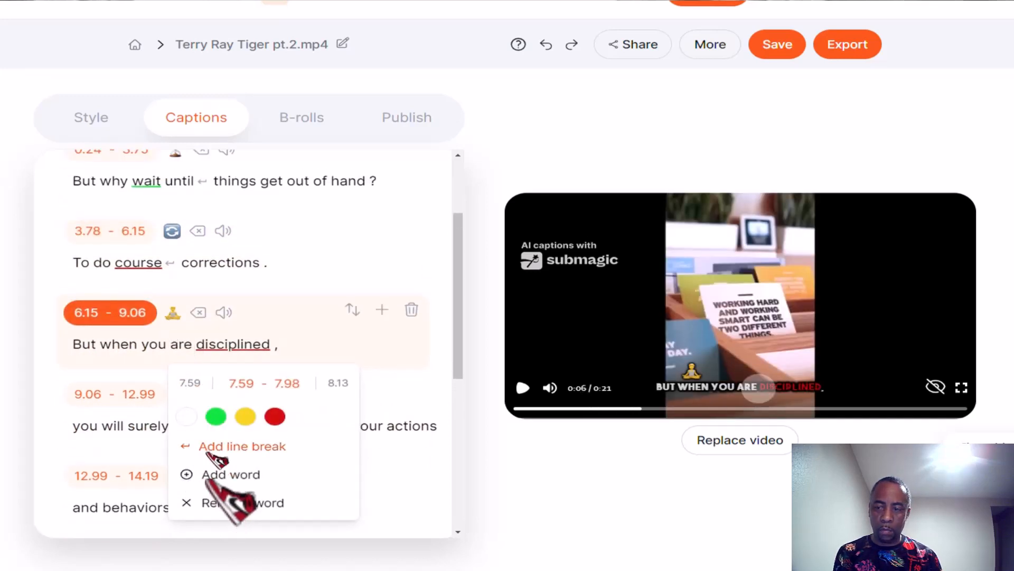
click(215, 449)
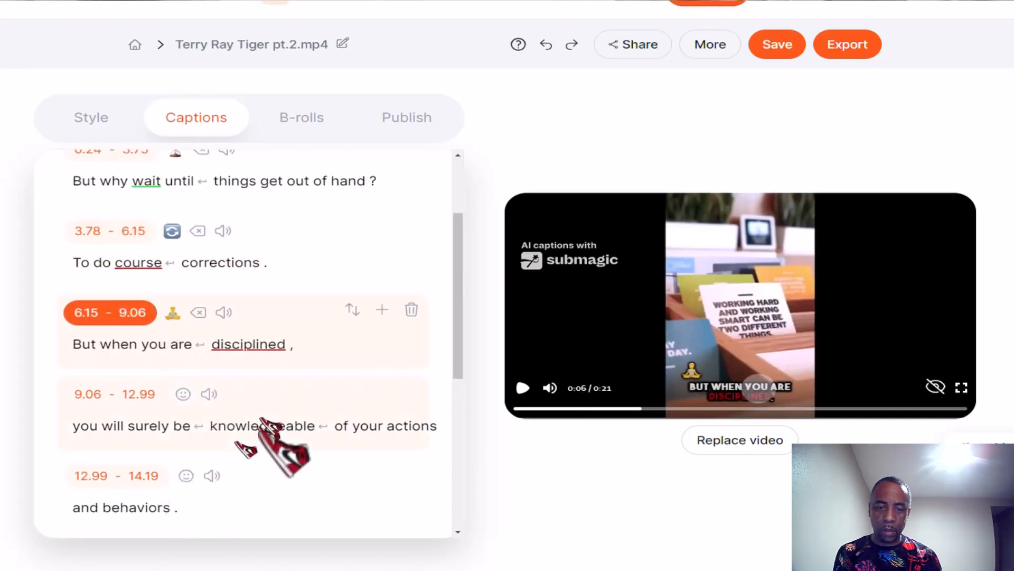
scroll(272, 433, down, 3)
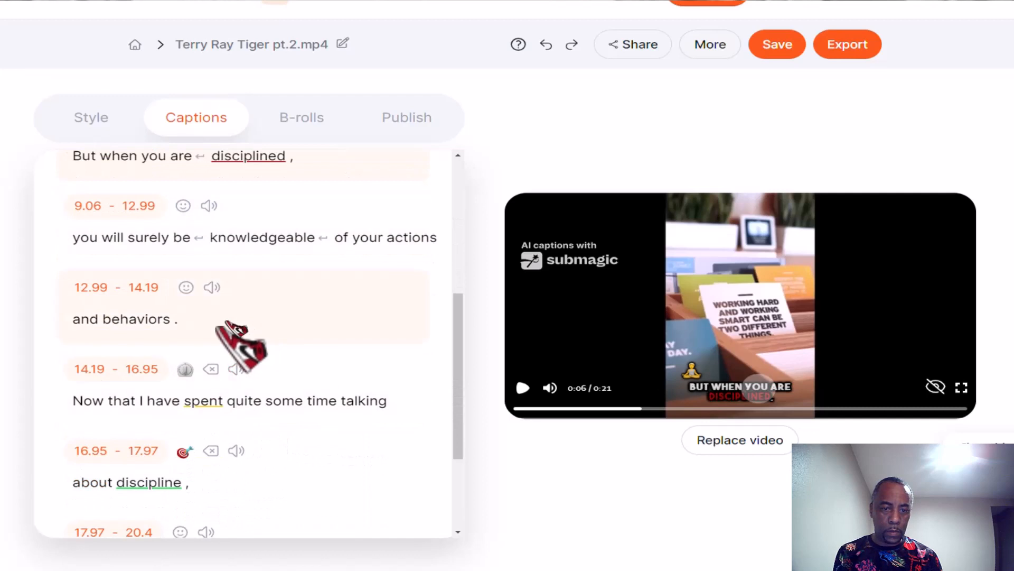
Add a line break after "spent" in the caption "Now that I have spent quite some time talking".
click(301, 238)
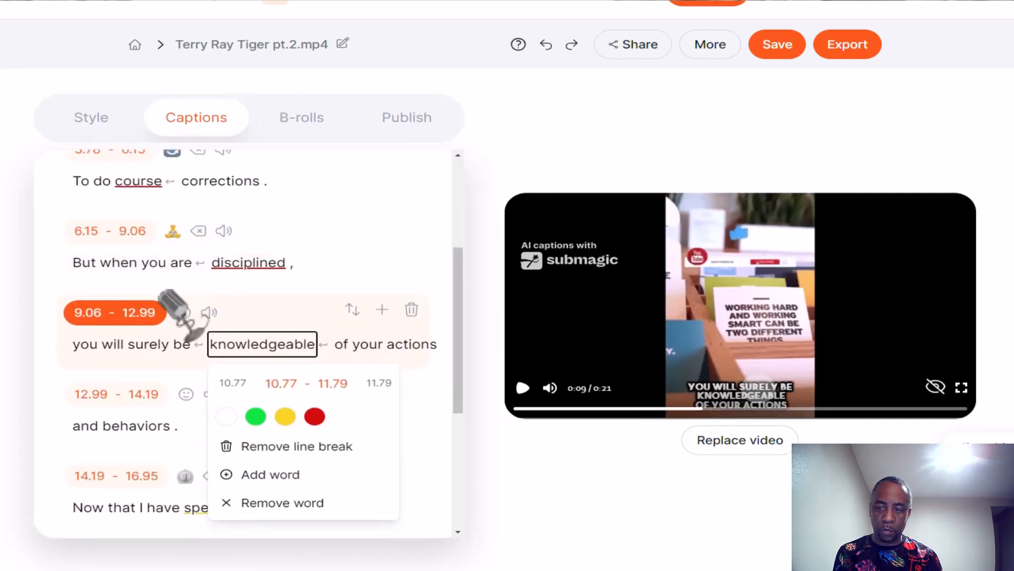
scroll(243, 343, down, 2)
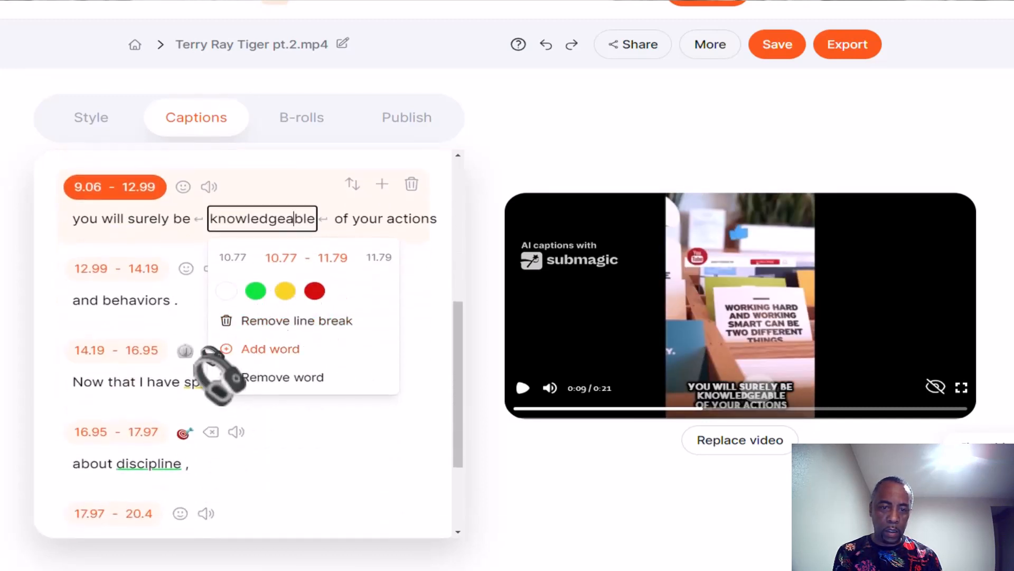
click(190, 382)
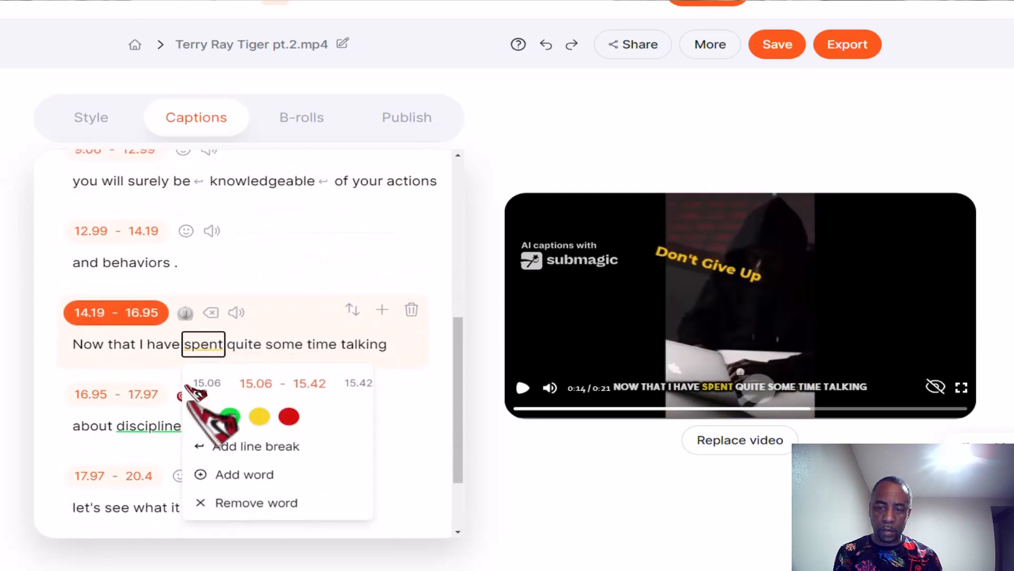
click(227, 448)
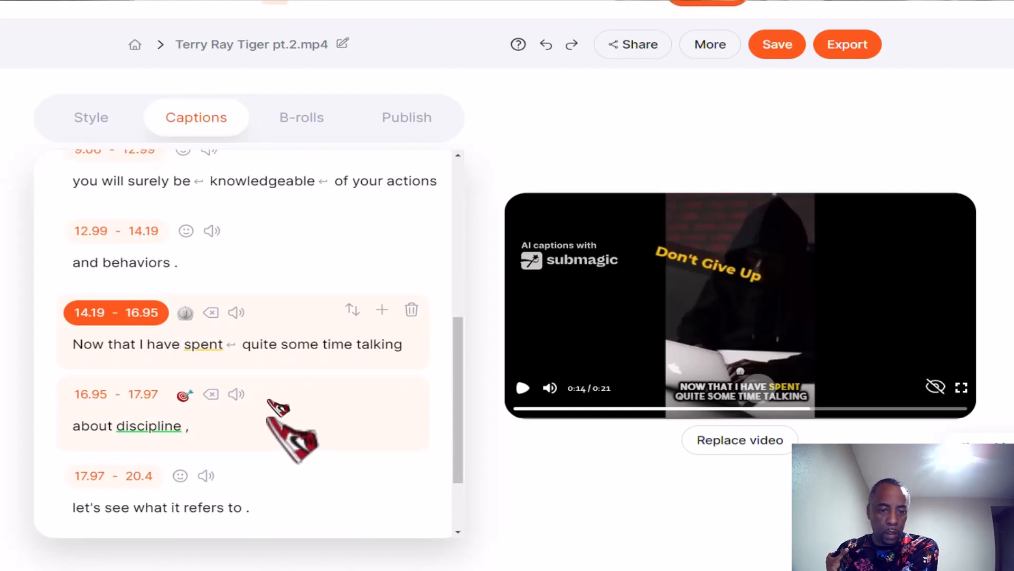
Review the remaining captions from "about discipline" onward, and check the line breaks back up to the first caption.
scroll(269, 405, down, 1)
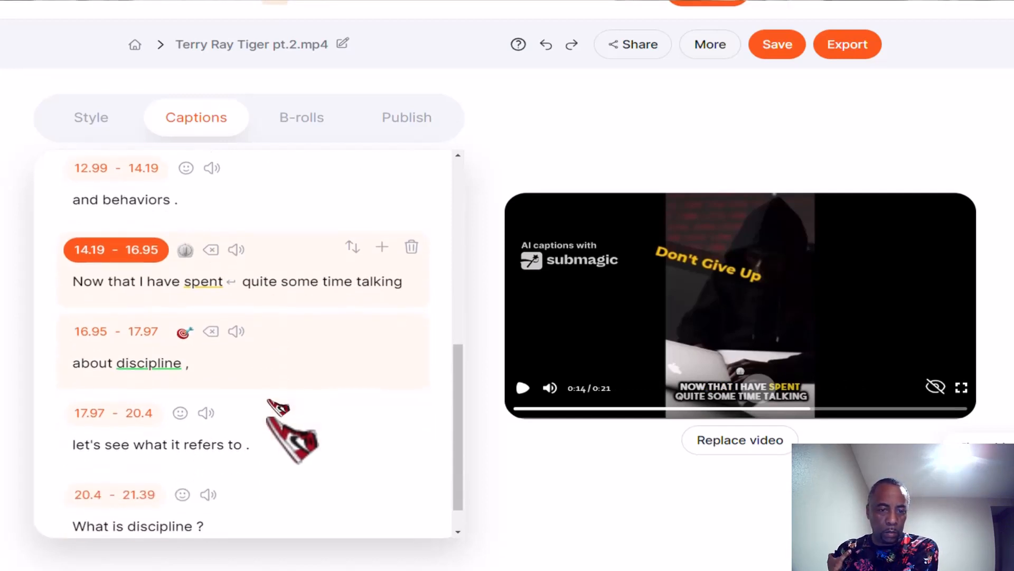
click(101, 364)
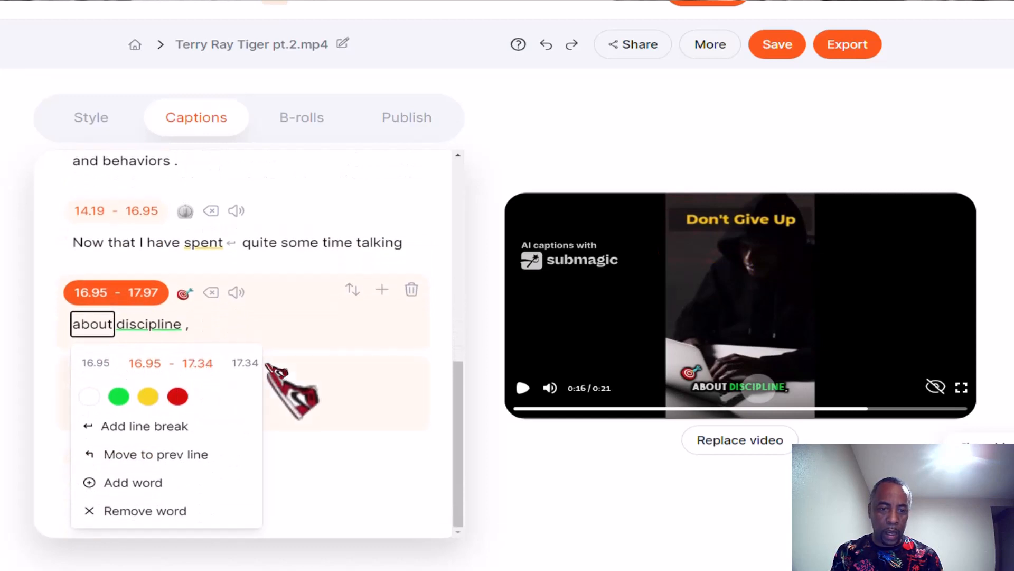
click(312, 342)
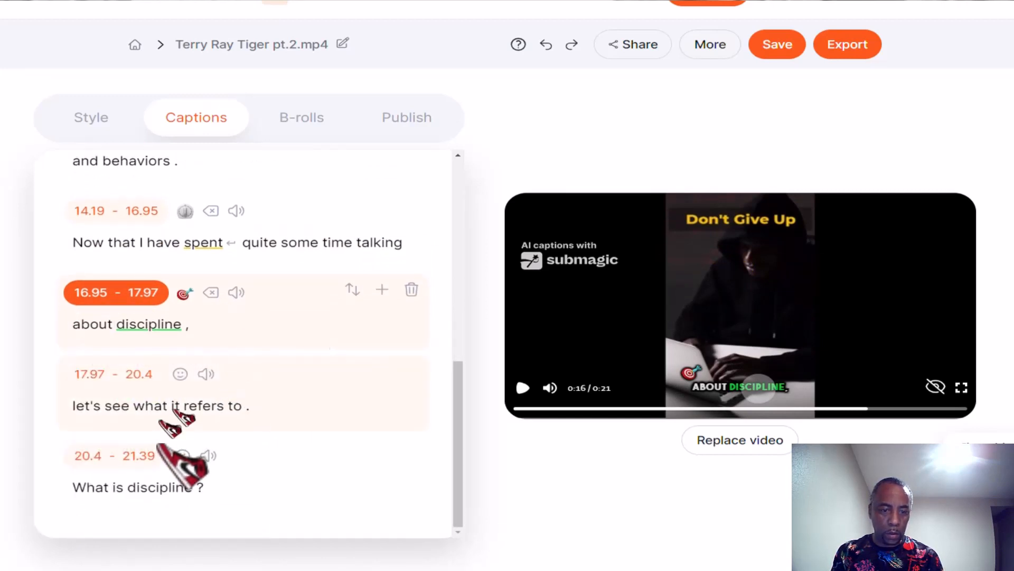
scroll(159, 422, up, 5)
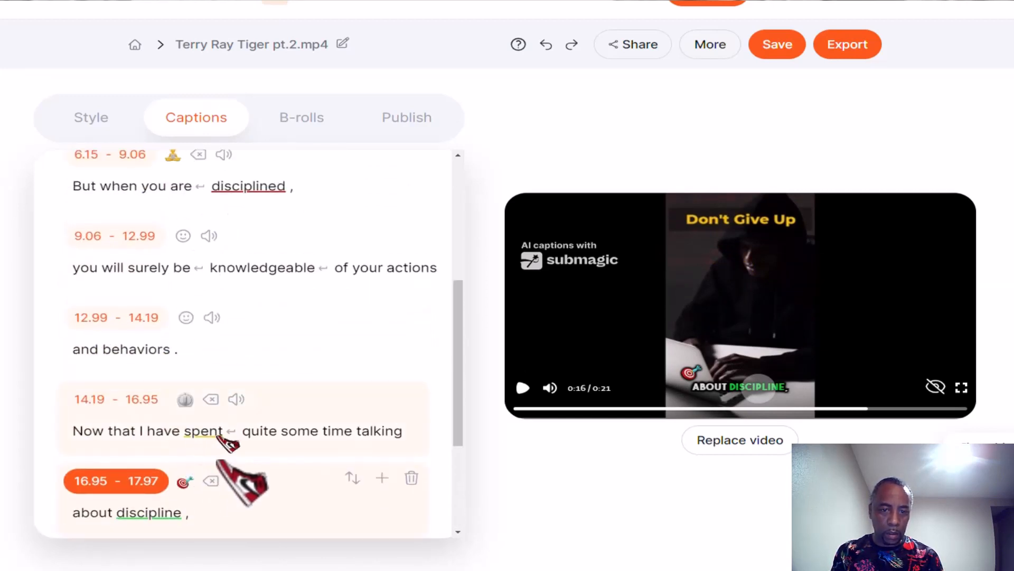
scroll(220, 461, up, 1)
scroll(218, 458, up, 3)
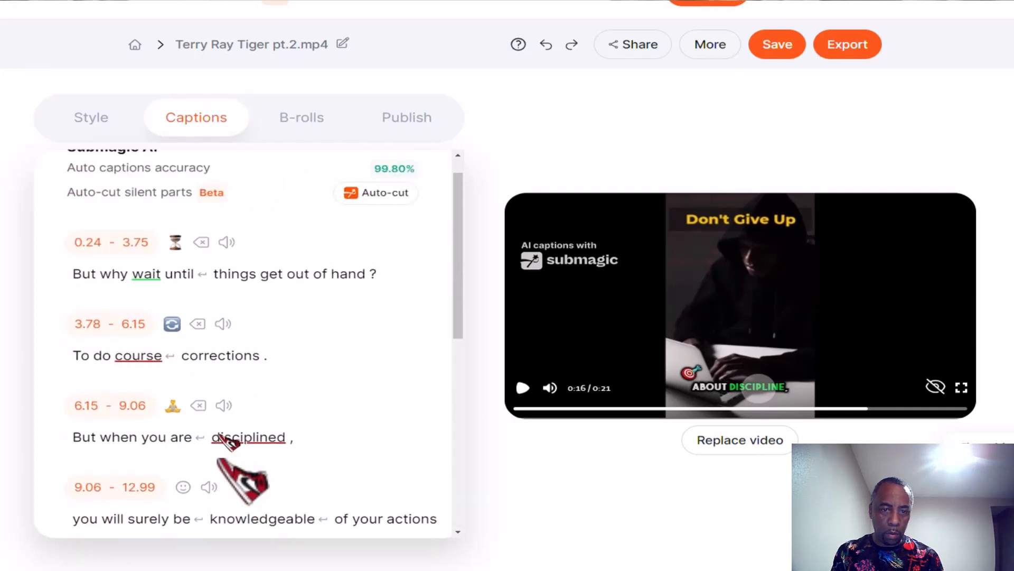
scroll(214, 409, up, 1)
click(209, 303)
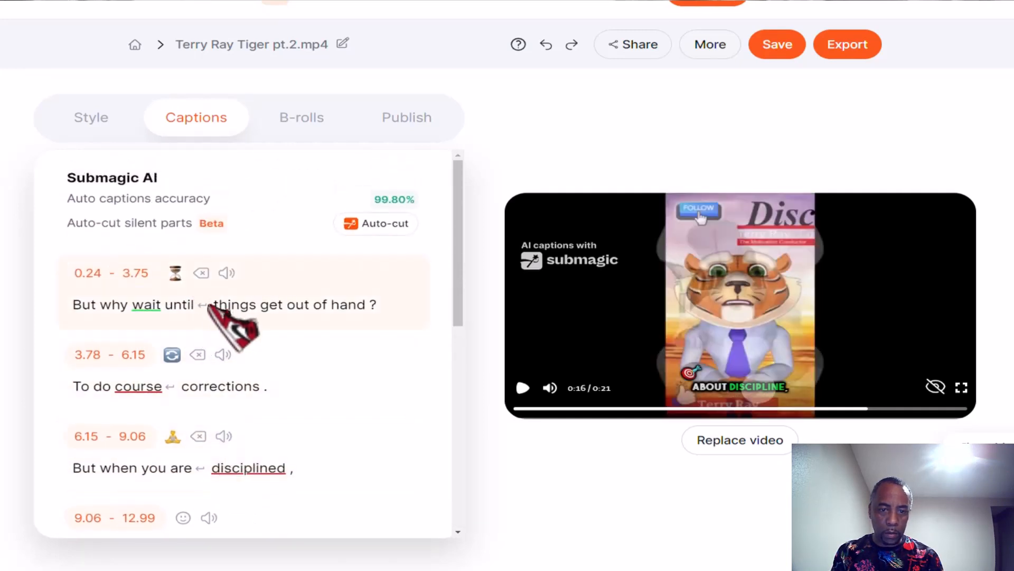
scroll(209, 304, up, 2)
scroll(208, 305, up, 1)
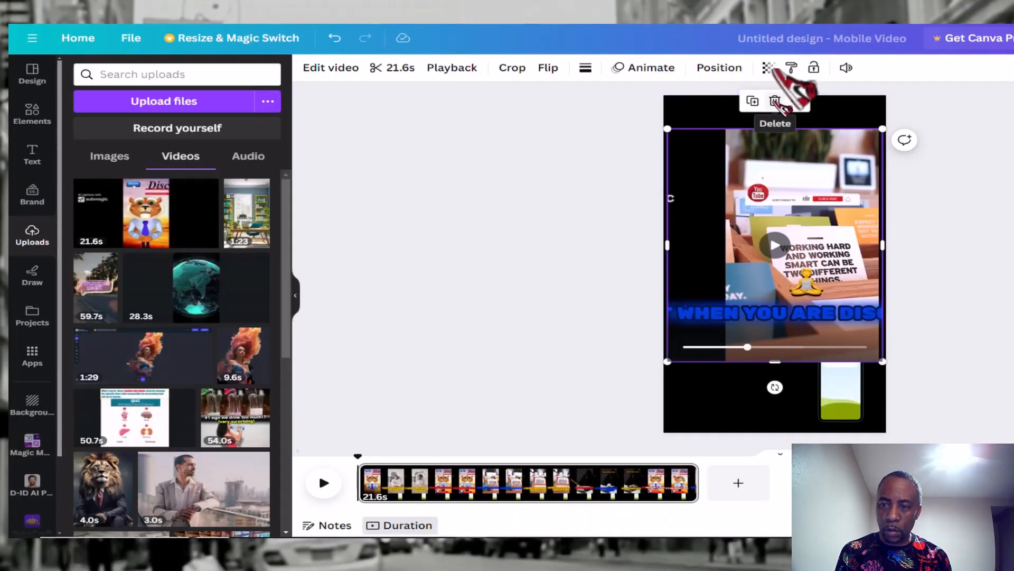
click(775, 101)
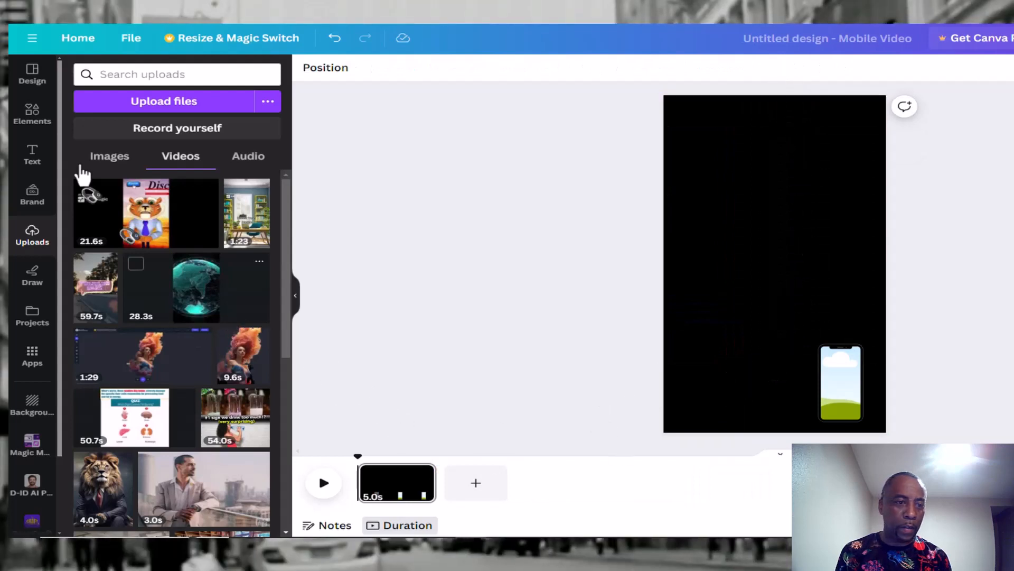
click(208, 187)
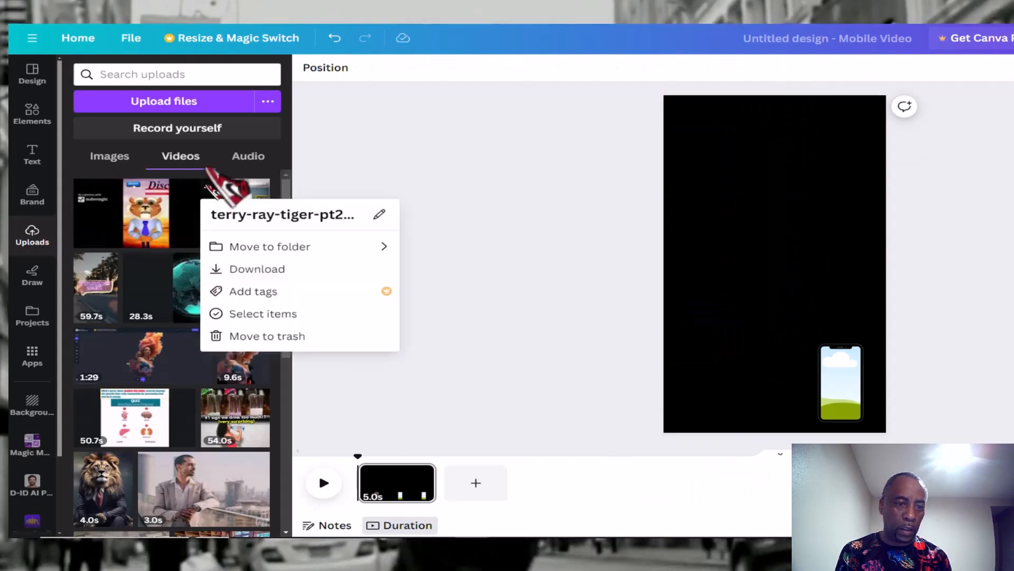
click(248, 349)
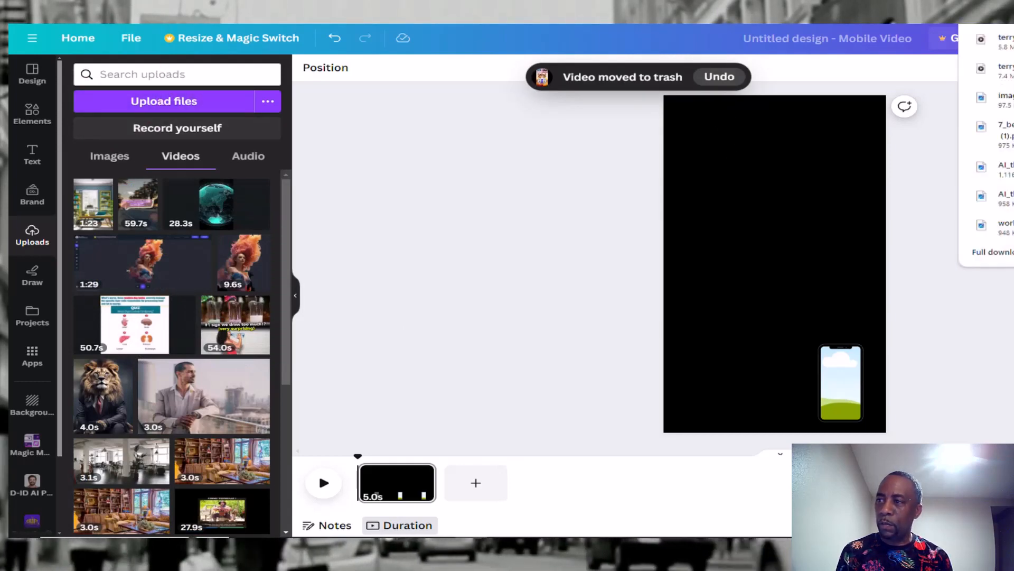
Upload the newly exported captioned video from the recent downloads and place it on the page.
drag(988, 41, 168, 110)
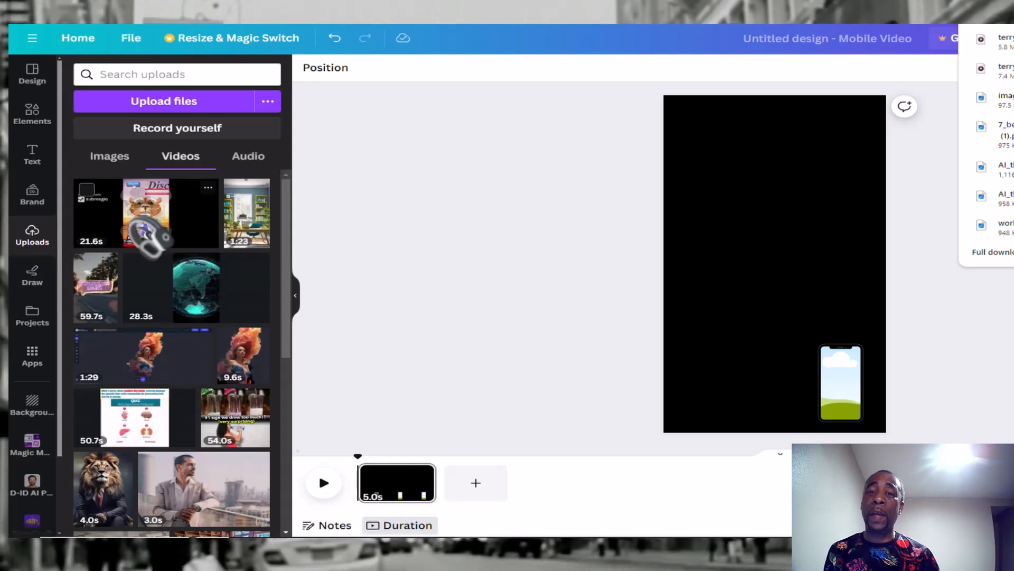
click(147, 232)
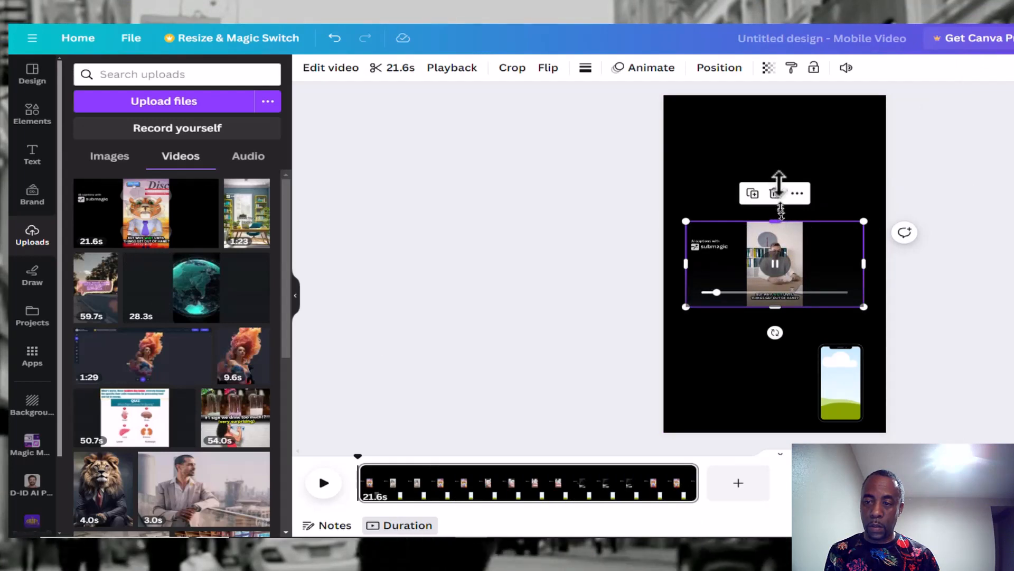
Stretch the new video to all four page edges so it fills the whole mobile page.
drag(781, 211, 775, 106)
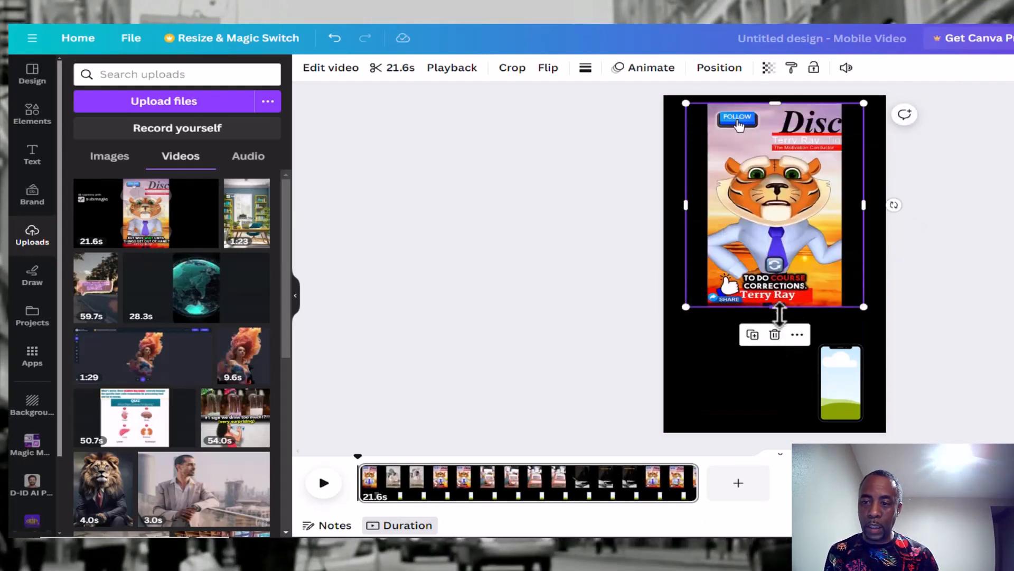
drag(781, 315, 792, 427)
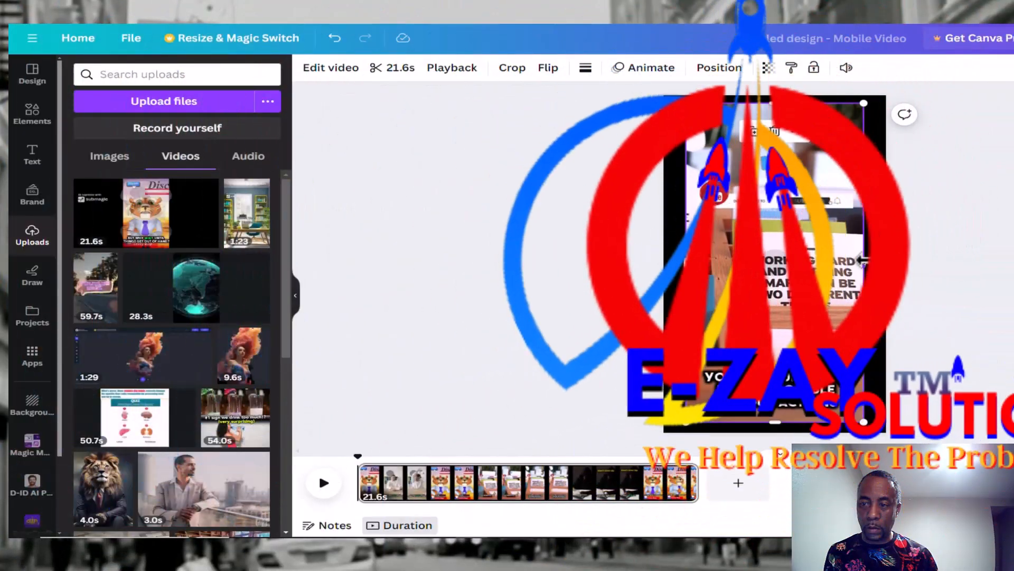
drag(870, 257, 887, 257)
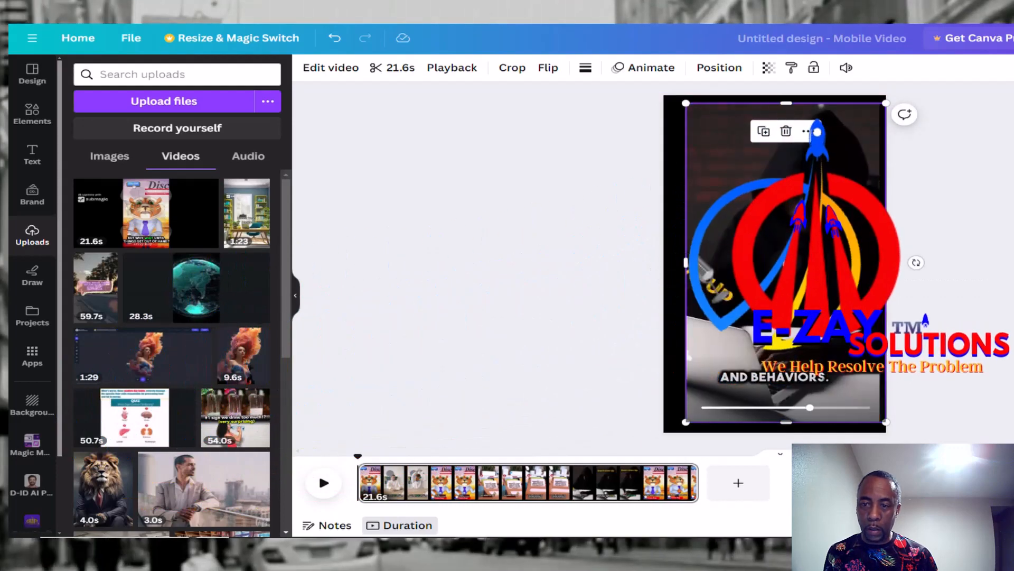
drag(679, 261, 668, 259)
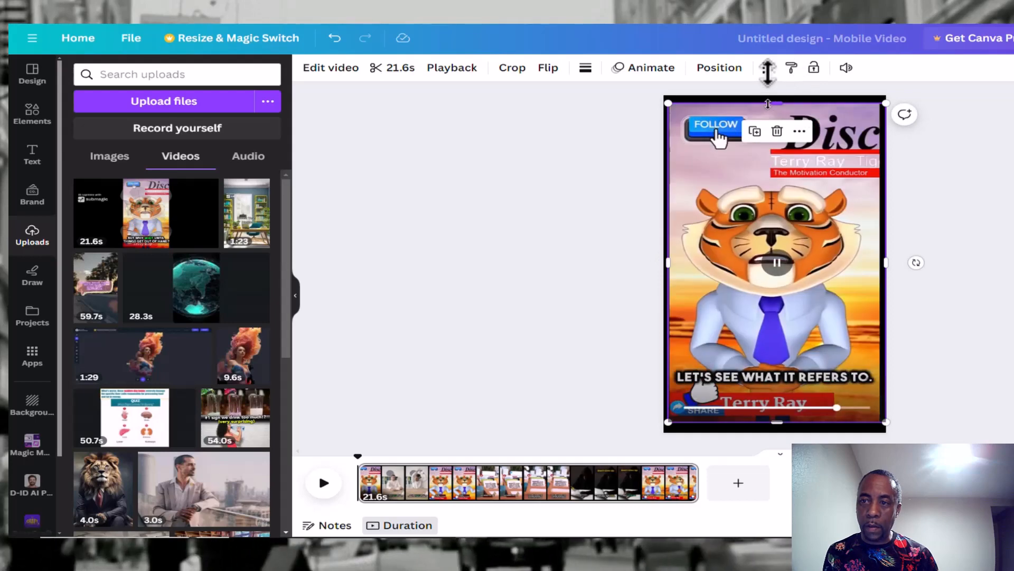
drag(772, 103, 772, 96)
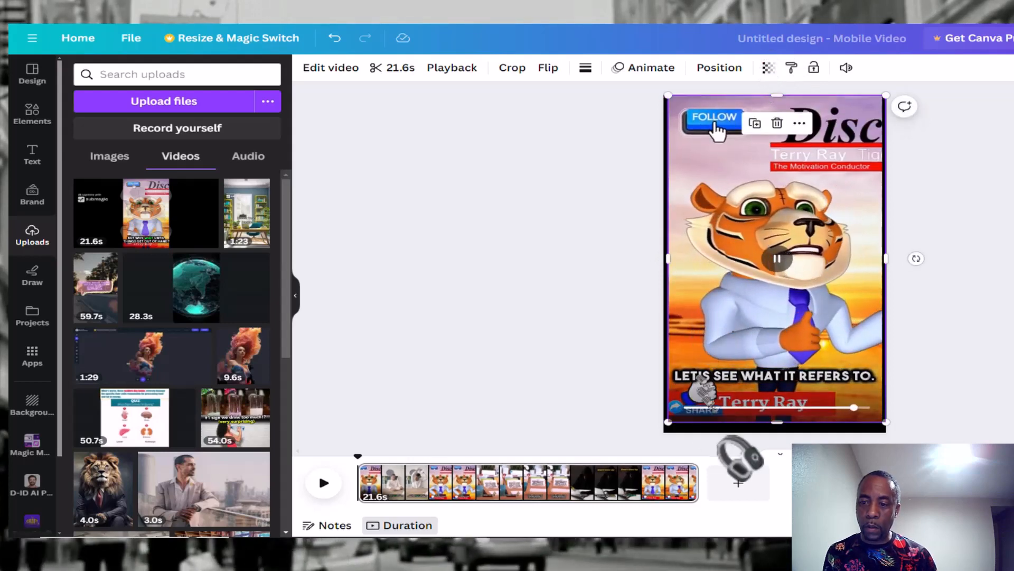
drag(775, 424, 774, 434)
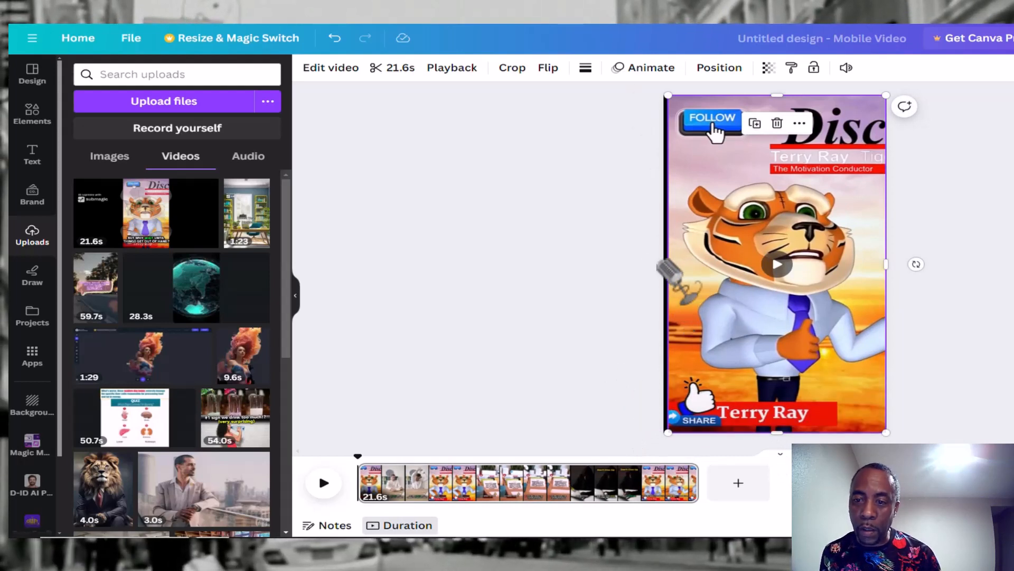
drag(665, 258, 663, 259)
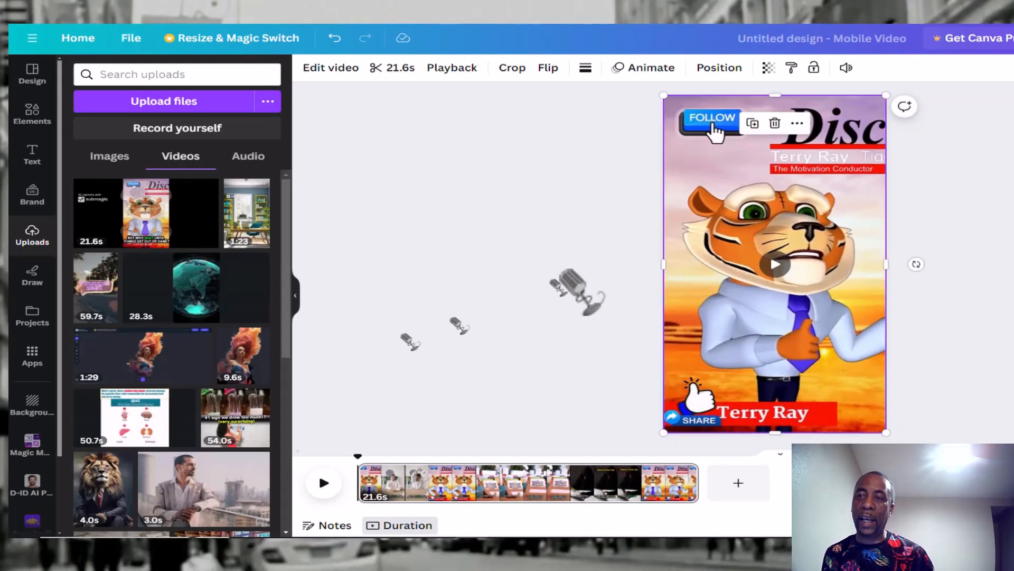